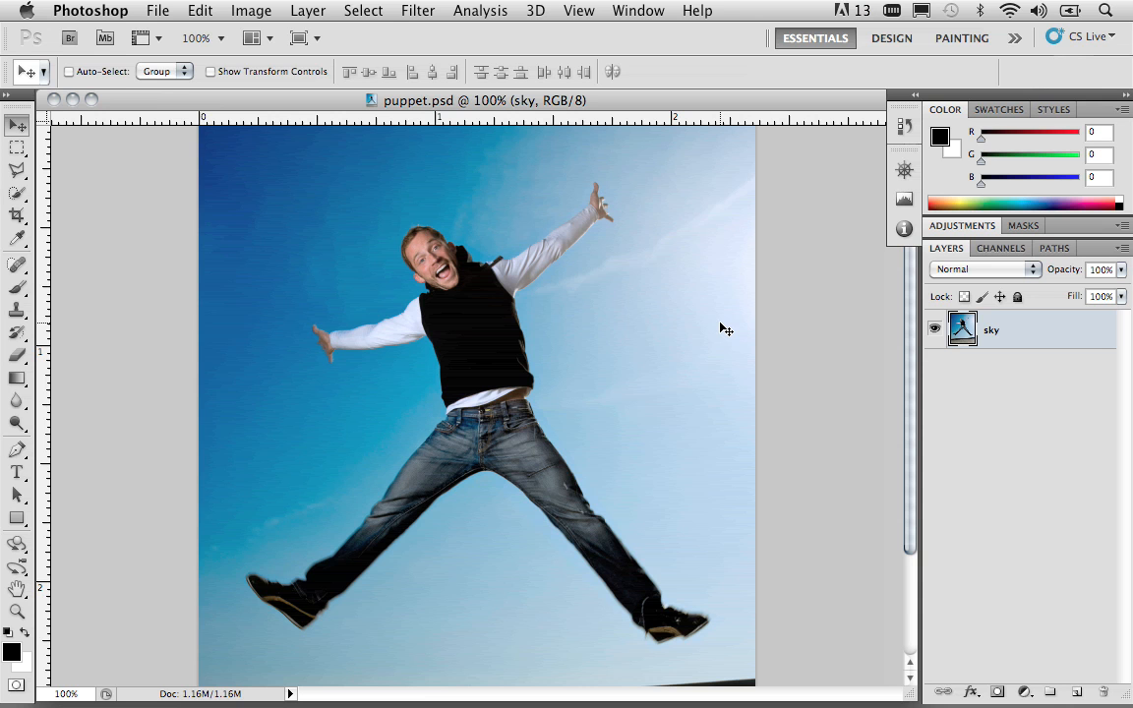
Select the whole jumping man with the Quick Selection tool and subtract the stray sky beneath his raised arm
{"action": "left_click", "coordinate": [15, 194]}
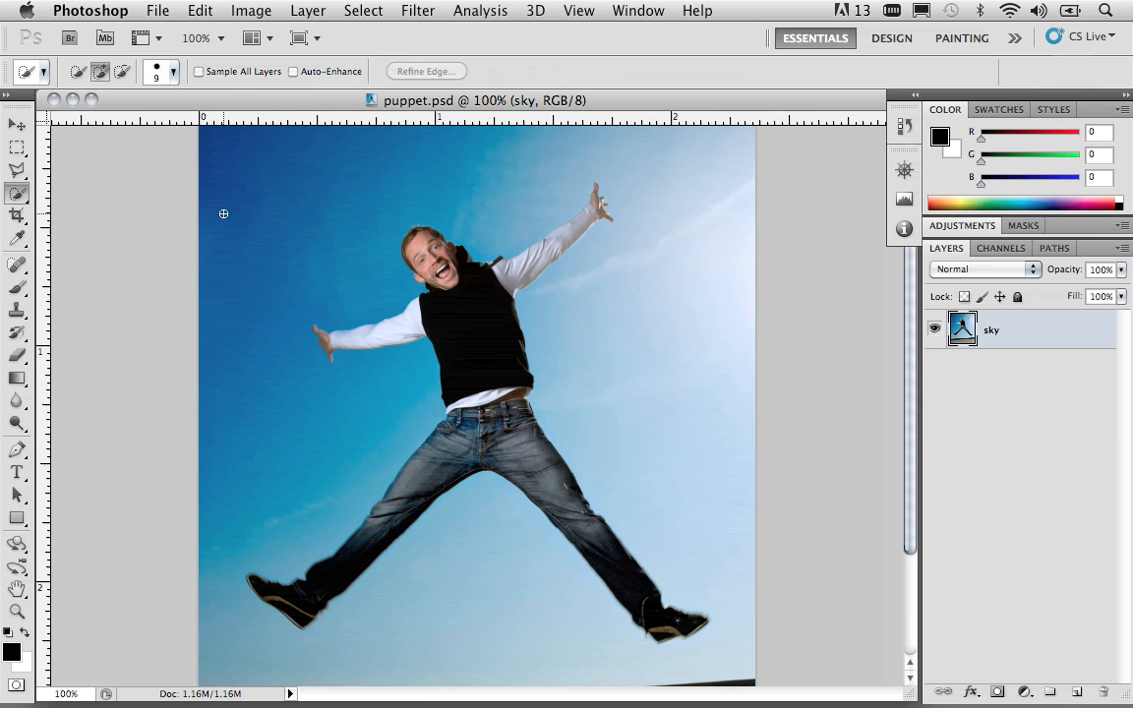
{"action": "left_click", "coordinate": [418, 238]}
{"action": "mouse_move", "coordinate": [418, 238]}
{"action": "left_mouse_down"}
{"action": "mouse_move", "coordinate": [470, 283]}
{"action": "mouse_move", "coordinate": [516, 221]}
{"action": "mouse_move", "coordinate": [594, 211]}
{"action": "left_mouse_up"}
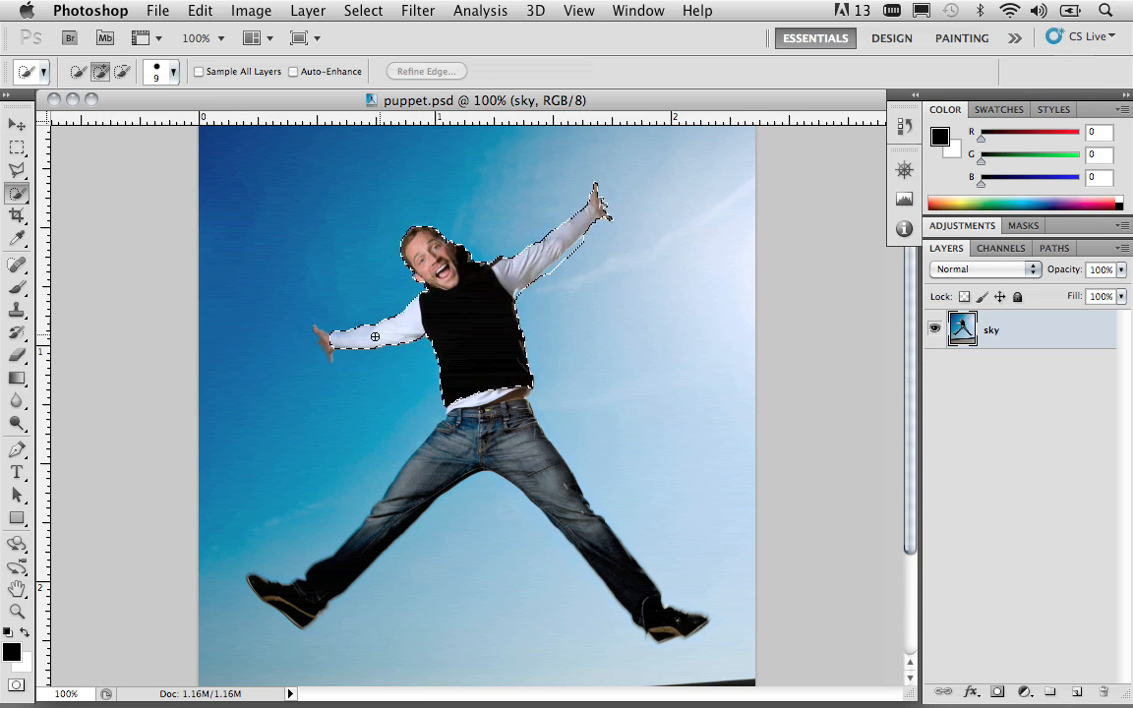
{"action": "left_click_drag", "start_coordinate": [378, 340], "coordinate": [319, 337]}
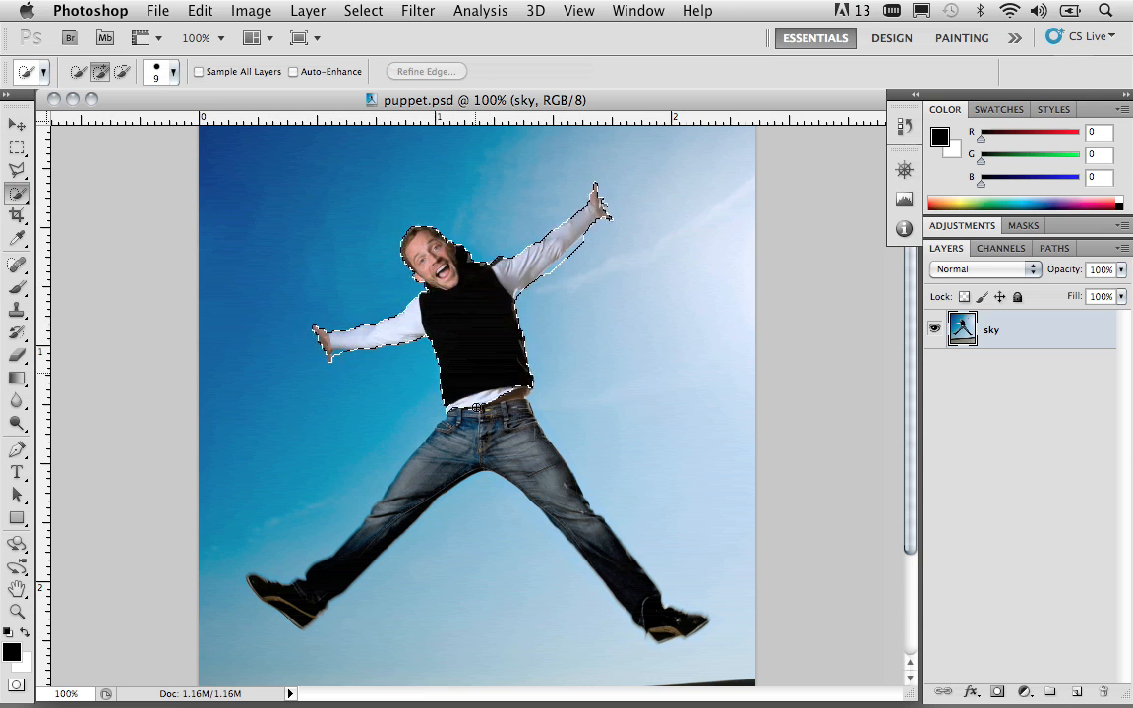
{"action": "mouse_move", "coordinate": [470, 426]}
{"action": "left_mouse_down"}
{"action": "mouse_move", "coordinate": [468, 436]}
{"action": "mouse_move", "coordinate": [502, 415]}
{"action": "mouse_move", "coordinate": [477, 448]}
{"action": "mouse_move", "coordinate": [557, 505]}
{"action": "left_mouse_up"}
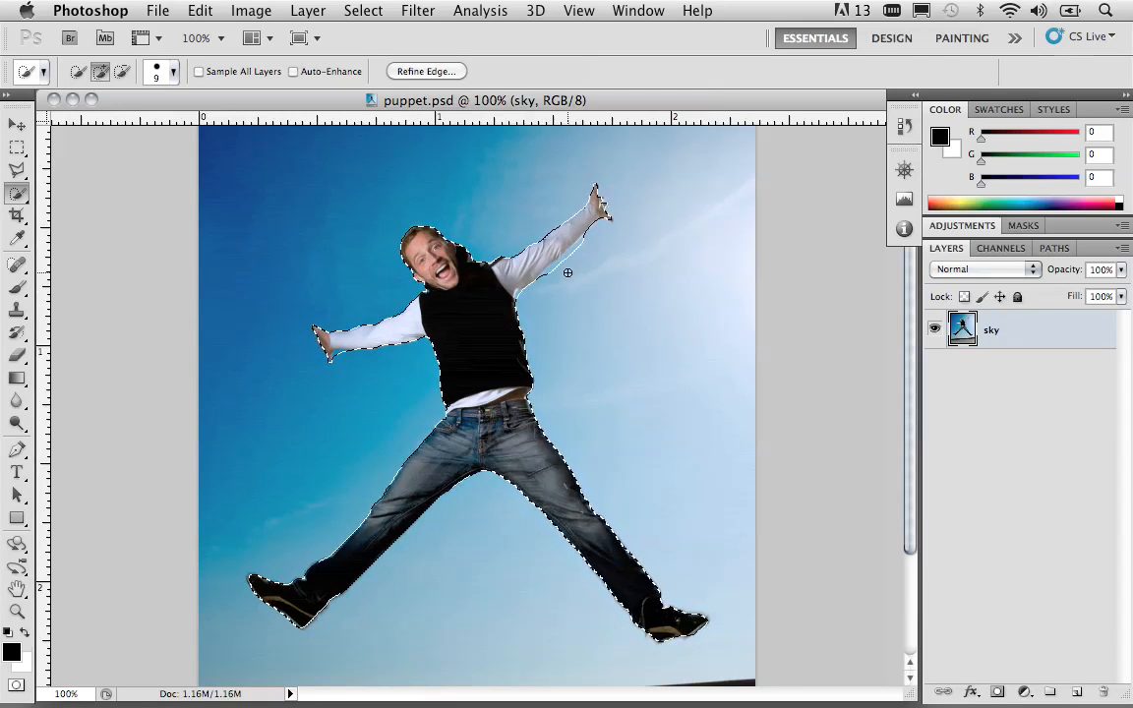
{"action": "key", "text": "alt"}
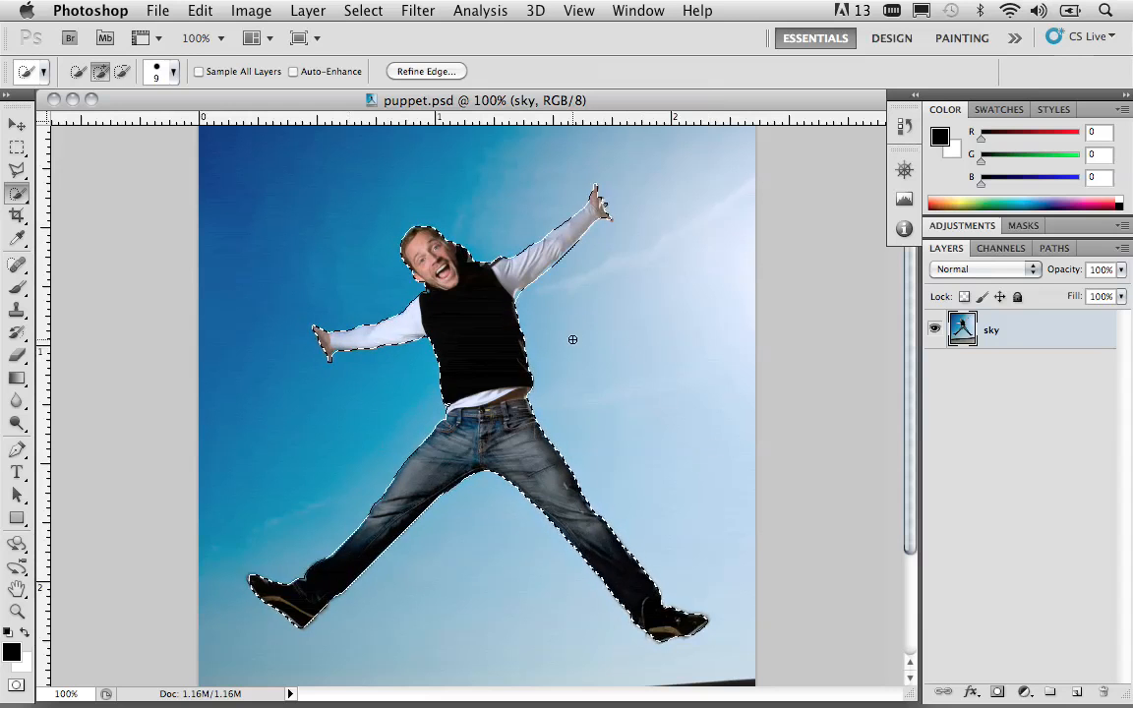
Save the selection of the man as a new channel named guy
{"action": "left_click", "coordinate": [371, 14]}
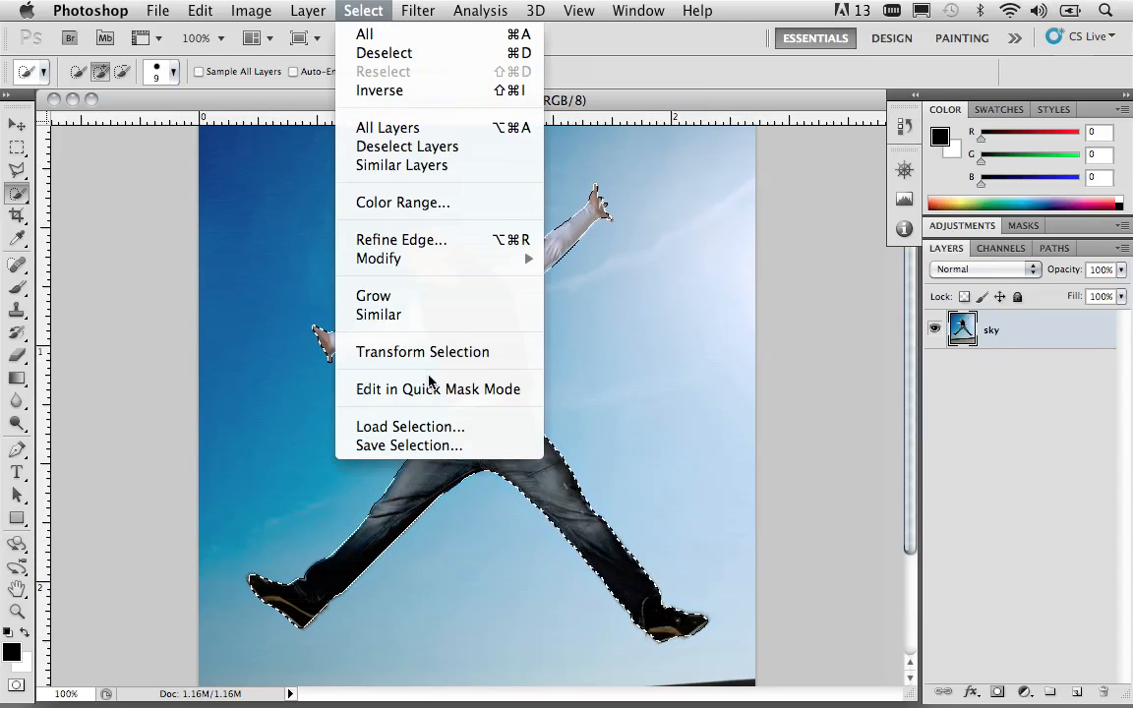
{"action": "left_click", "coordinate": [430, 448]}
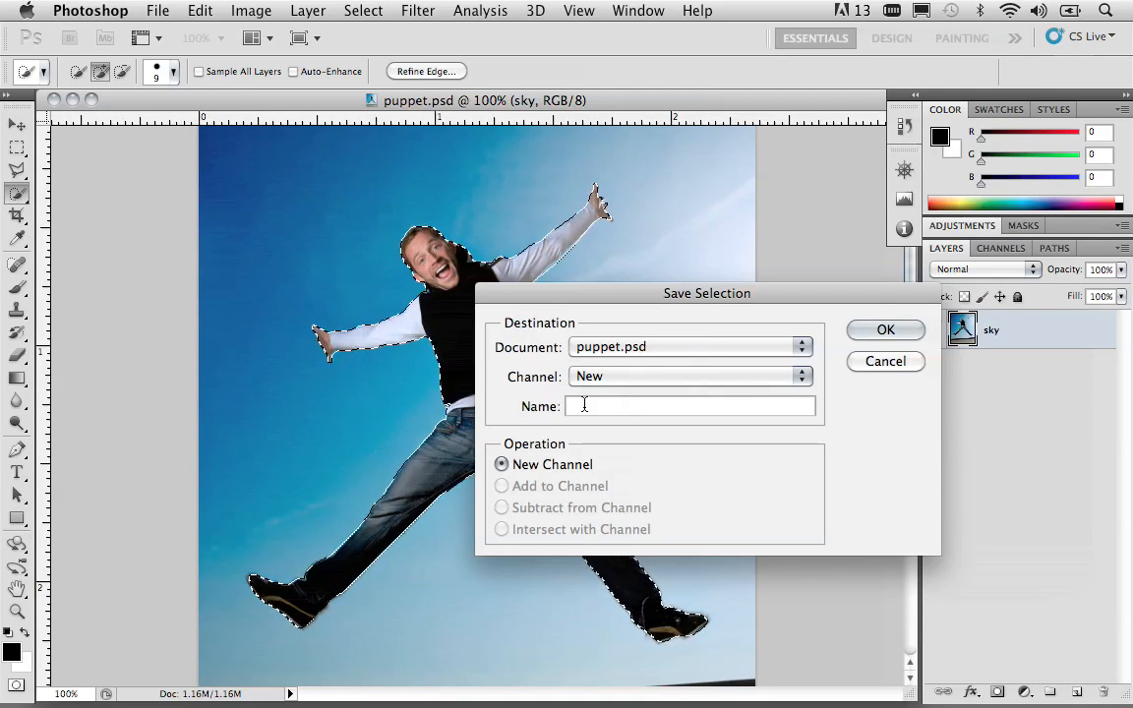
{"action": "type", "text": "guy"}
{"action": "left_click", "coordinate": [880, 332]}
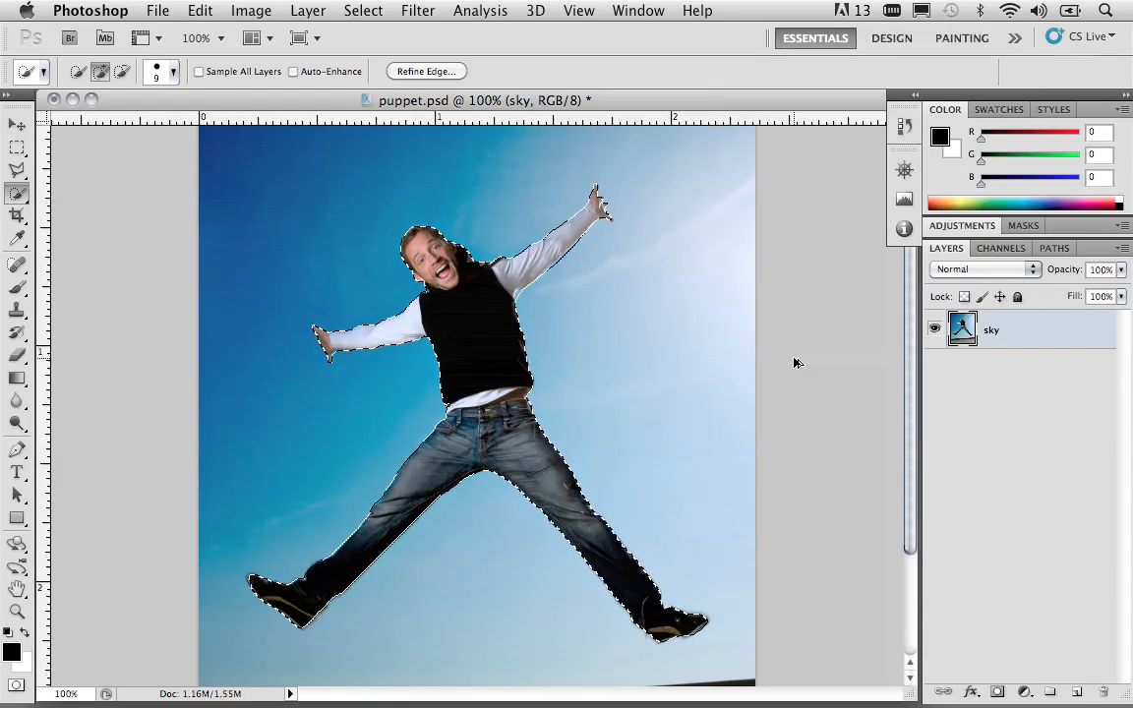
Copy the selected man onto a new layer named man
{"action": "key", "text": "super+shift+n"}
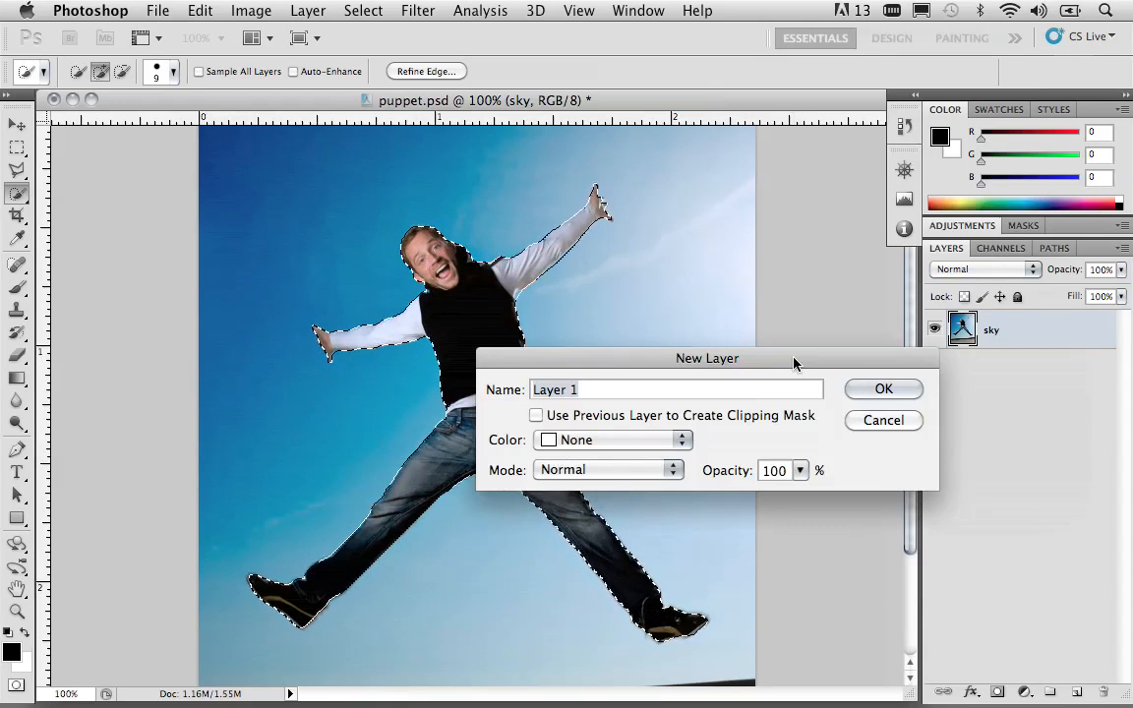
{"action": "type", "text": "man"}
{"action": "left_click", "coordinate": [879, 389]}
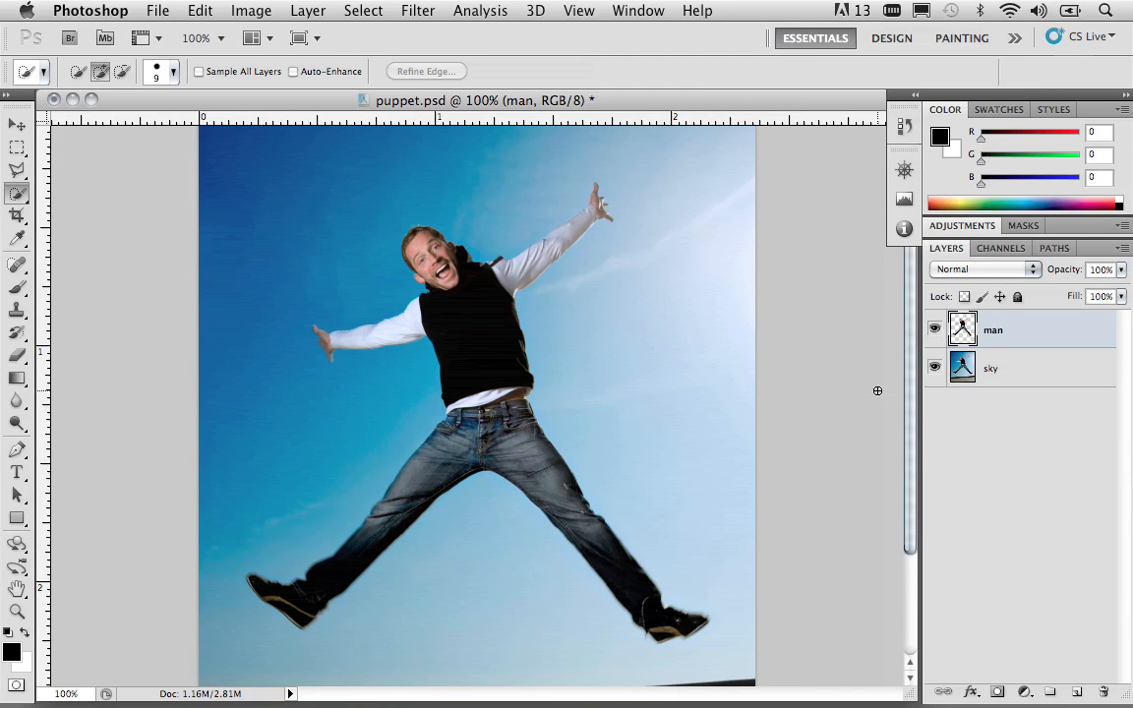
Hide the man layer and load the saved guy channel as a new selection on the sky layer
{"action": "left_click", "coordinate": [935, 331]}
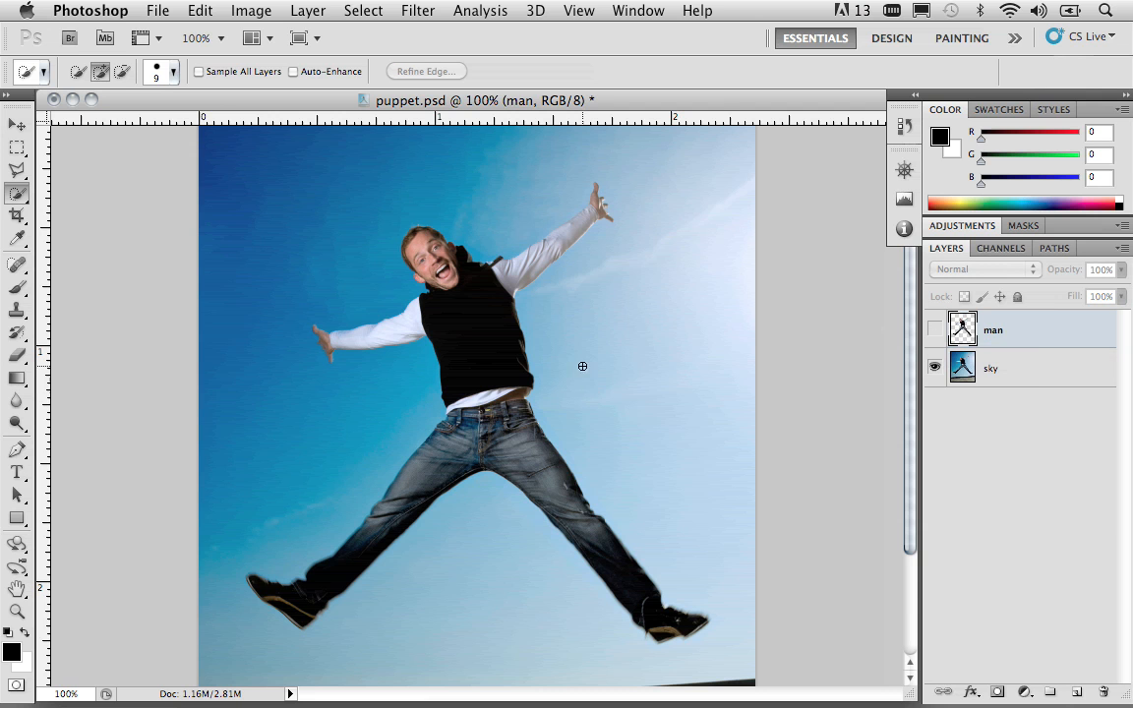
{"action": "left_click", "coordinate": [1003, 368]}
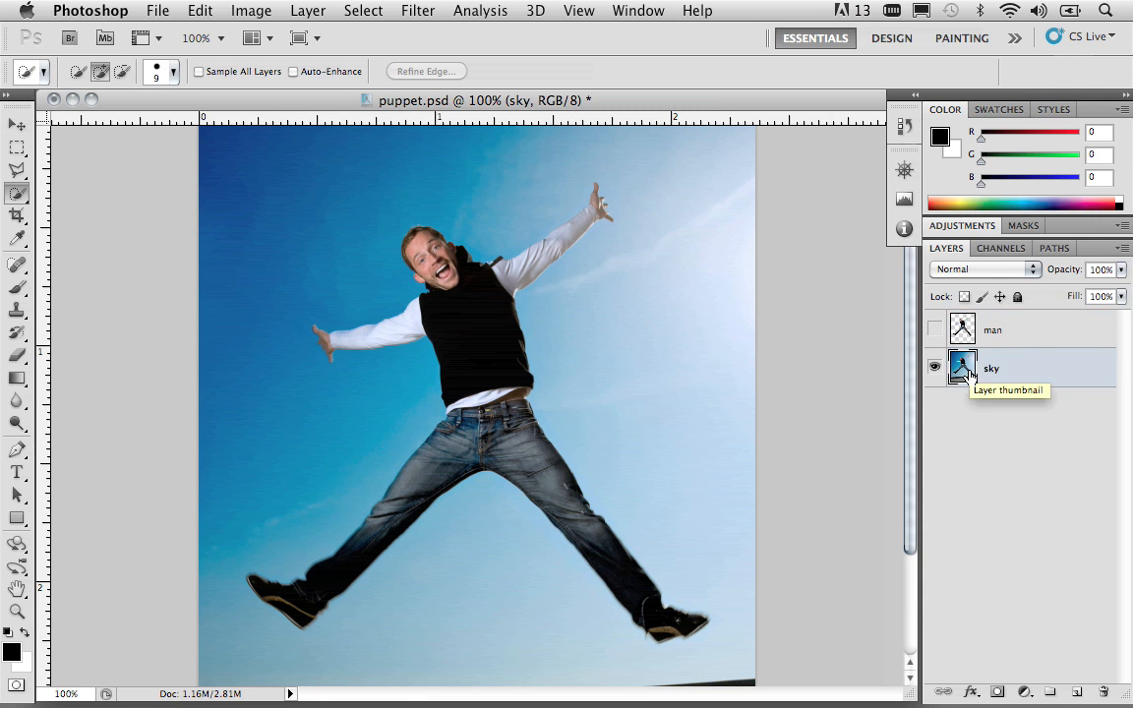
{"action": "left_click", "coordinate": [378, 11]}
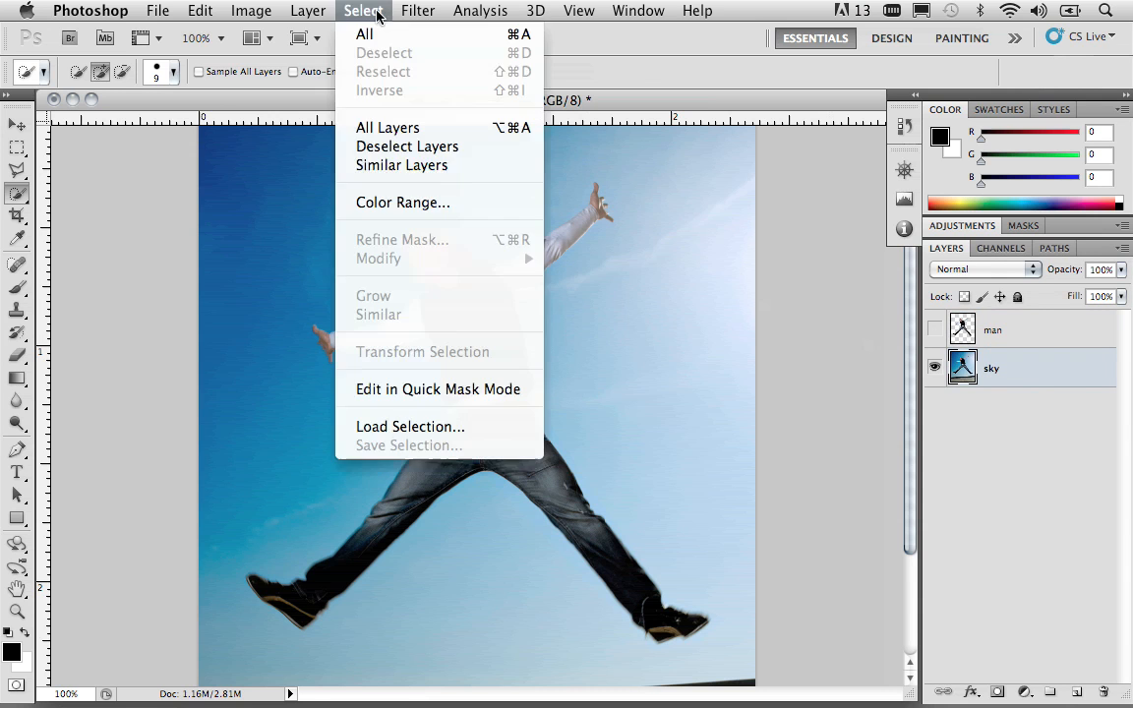
{"action": "left_click", "coordinate": [417, 426]}
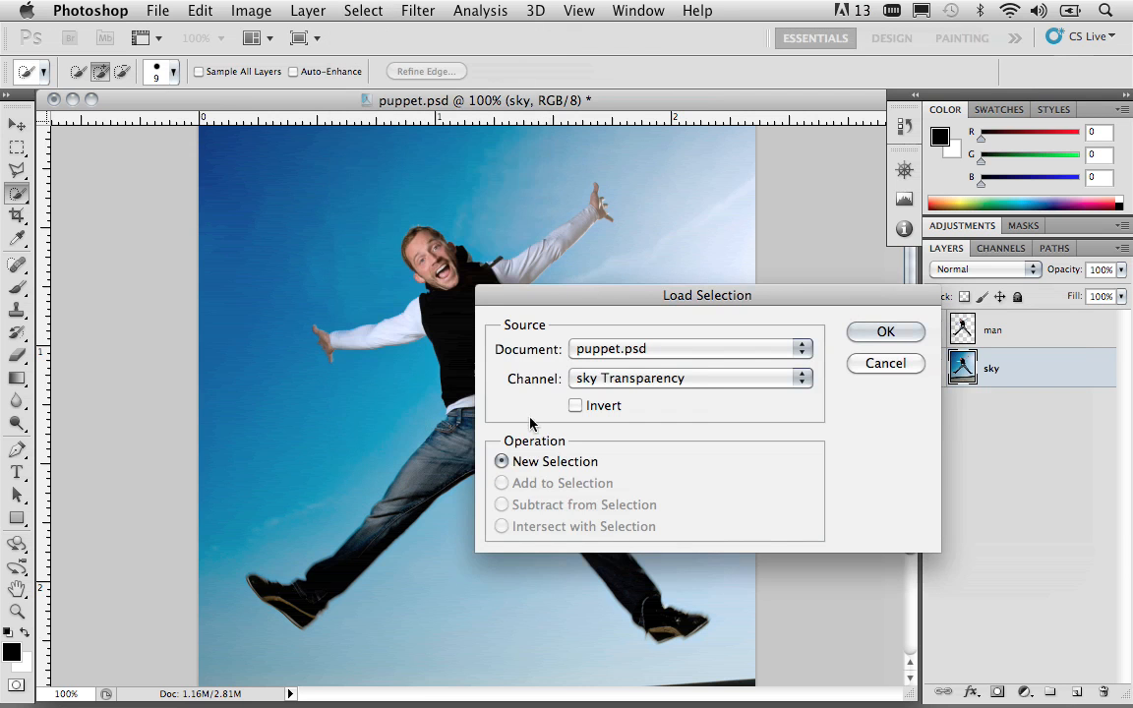
{"action": "left_click", "coordinate": [634, 382]}
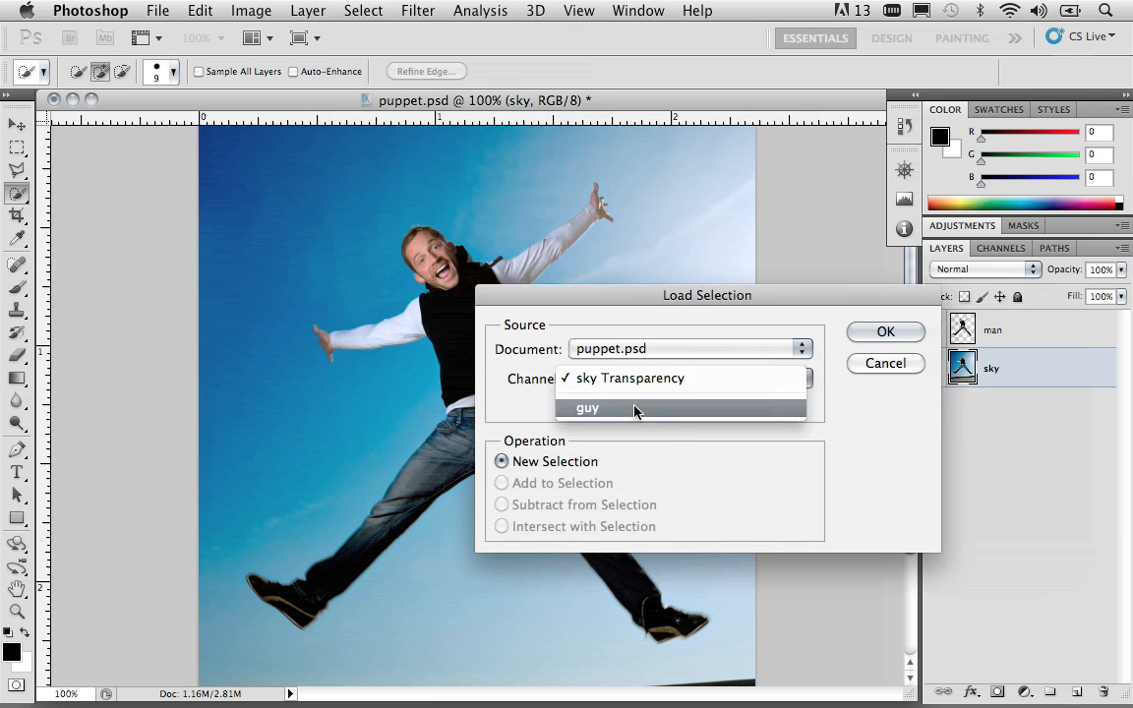
{"action": "left_click", "coordinate": [634, 409]}
{"action": "left_click", "coordinate": [885, 329]}
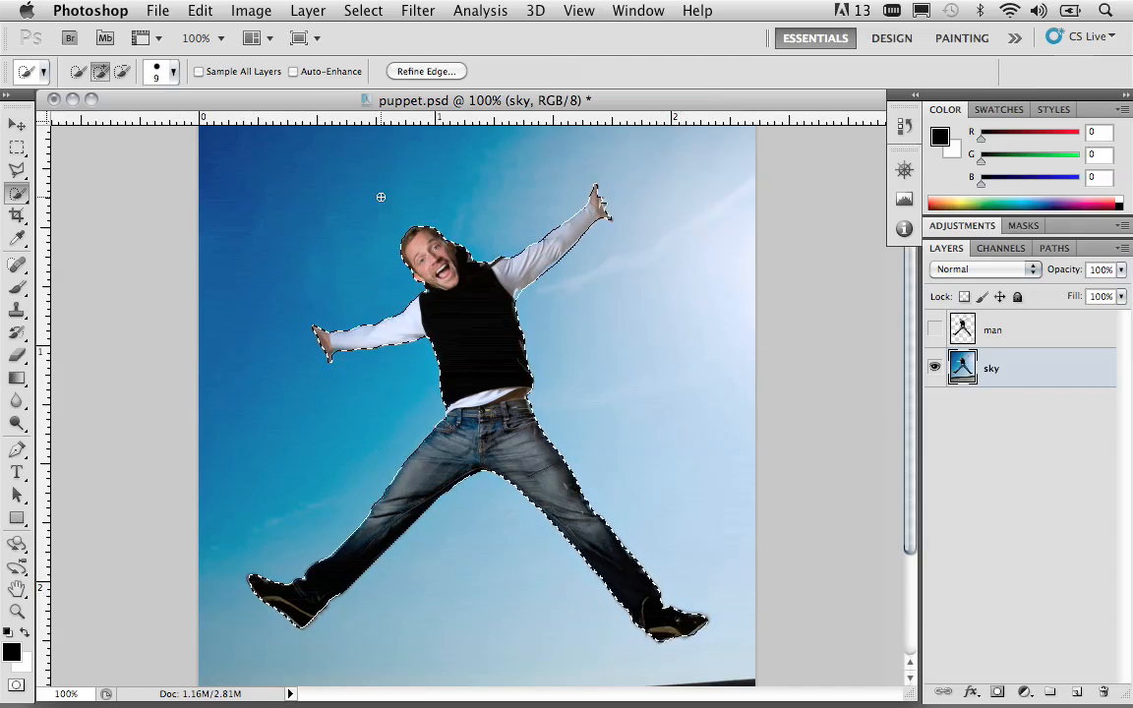
Expand the selection around the man by 5 pixels
{"action": "left_click", "coordinate": [363, 11]}
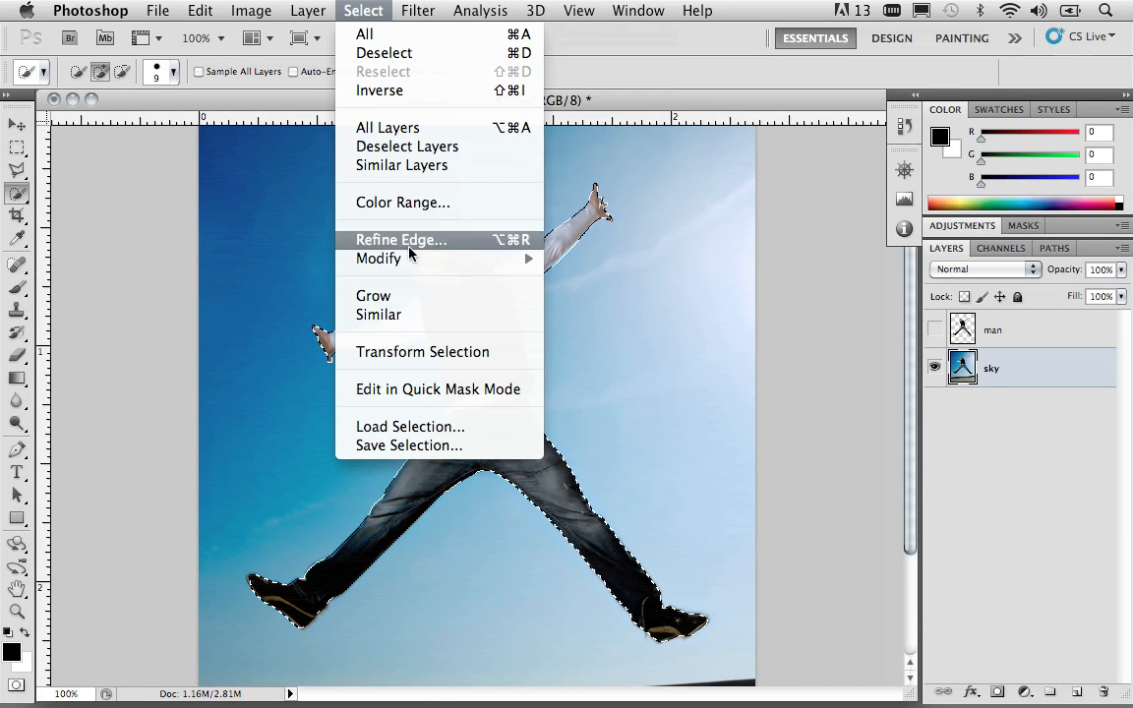
{"action": "mouse_move", "coordinate": [413, 259]}
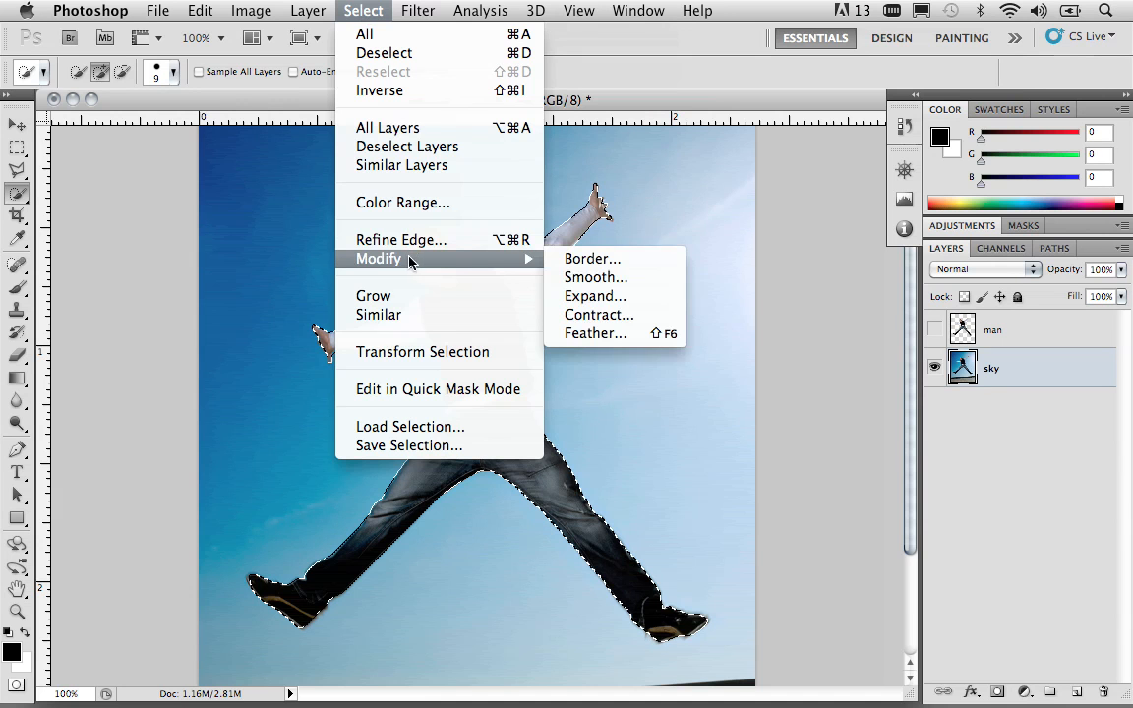
{"action": "left_click", "coordinate": [587, 296]}
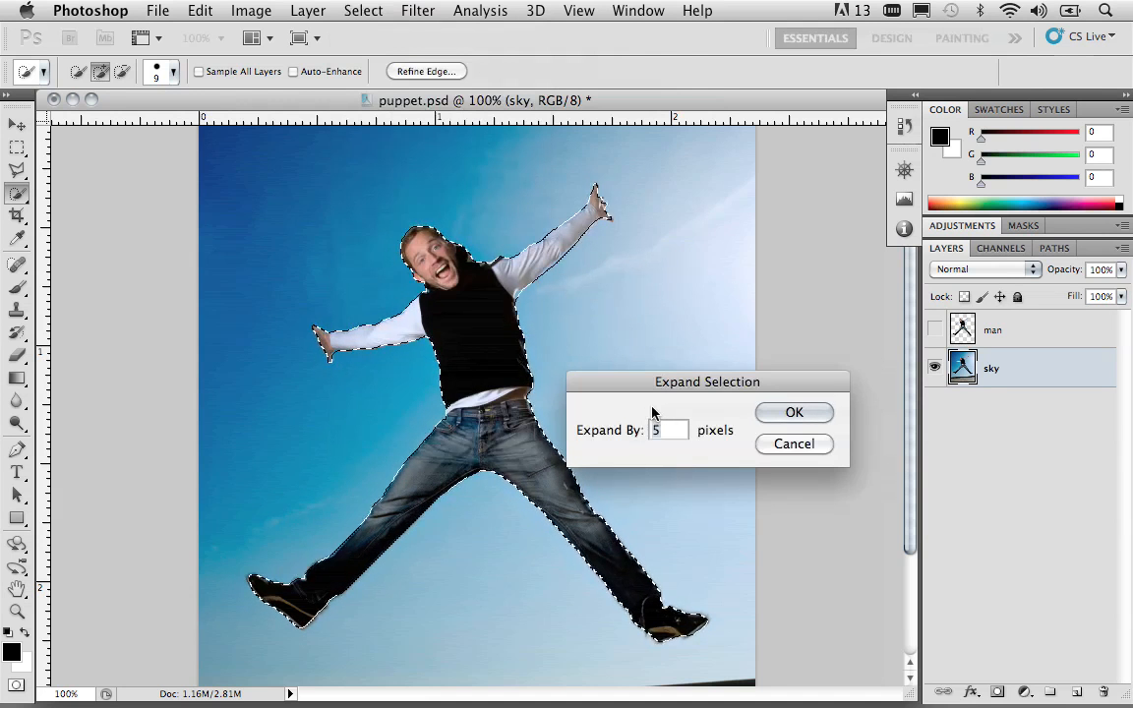
{"action": "left_click", "coordinate": [773, 417]}
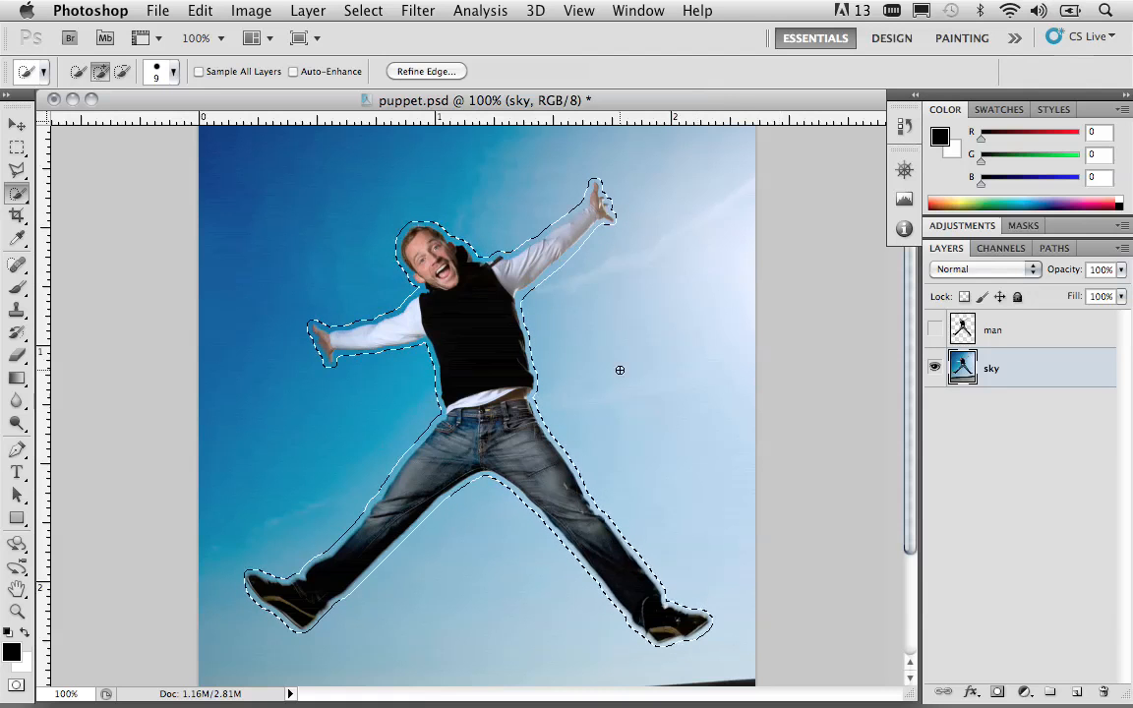
Fill the selected area of the sky layer with Content-Aware at 100% opacity in Normal mode and deselect
{"action": "left_click", "coordinate": [200, 11]}
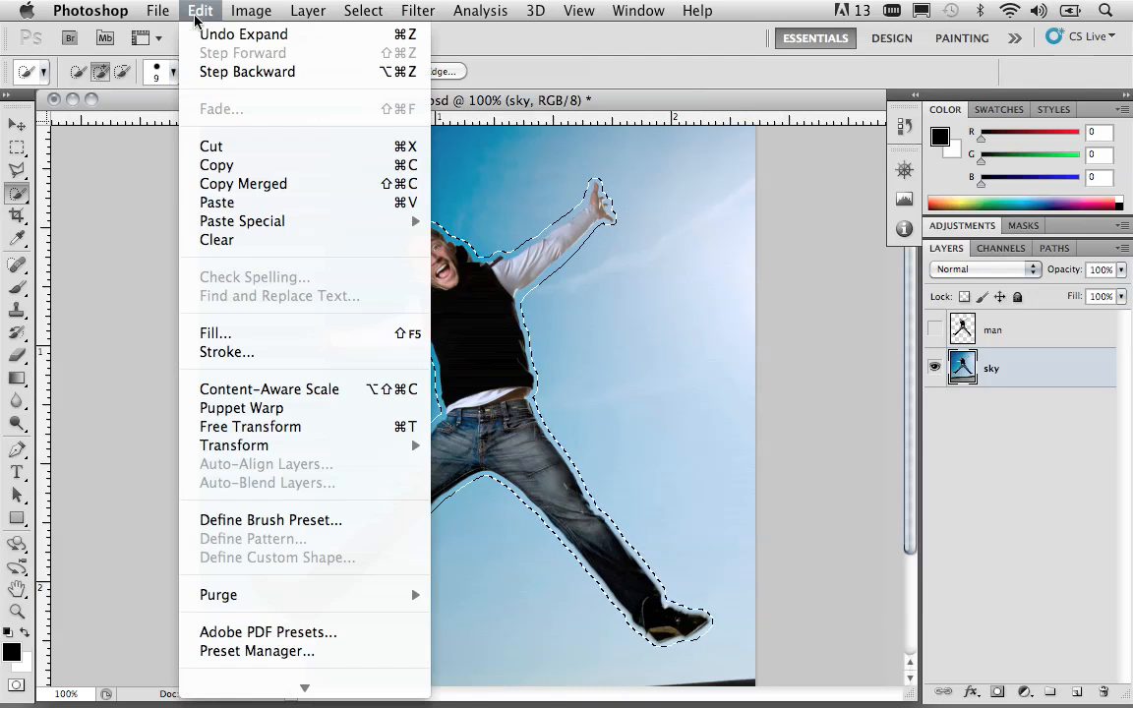
{"action": "left_click", "coordinate": [243, 335]}
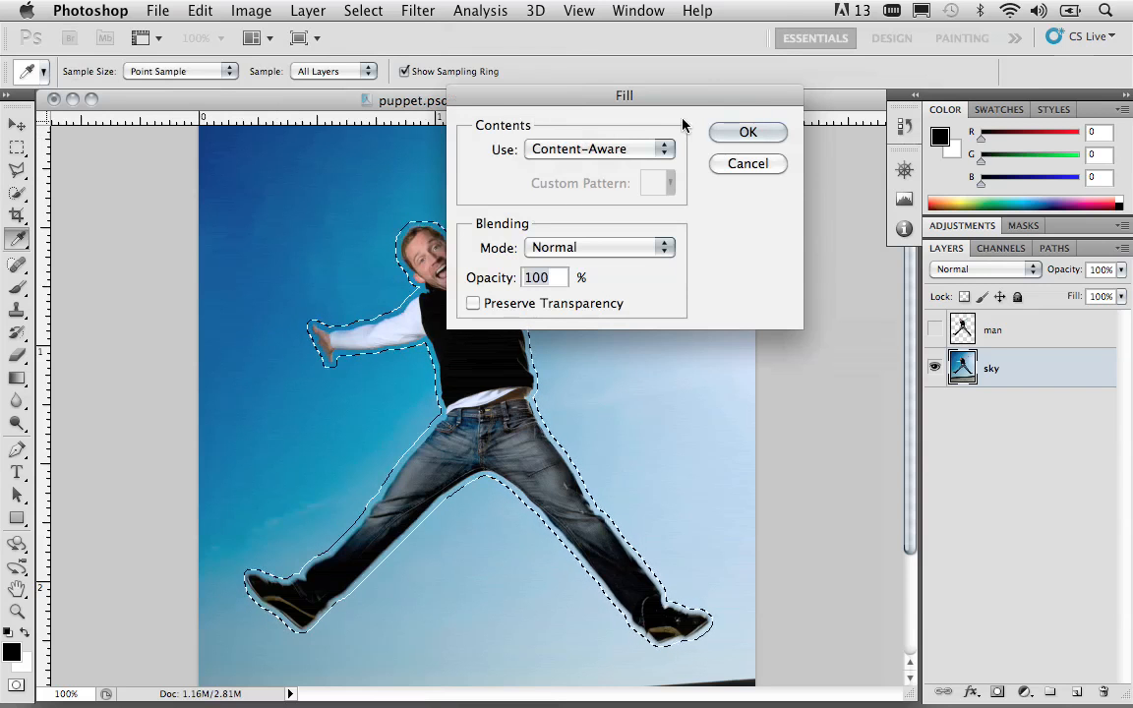
{"action": "left_click", "coordinate": [727, 135]}
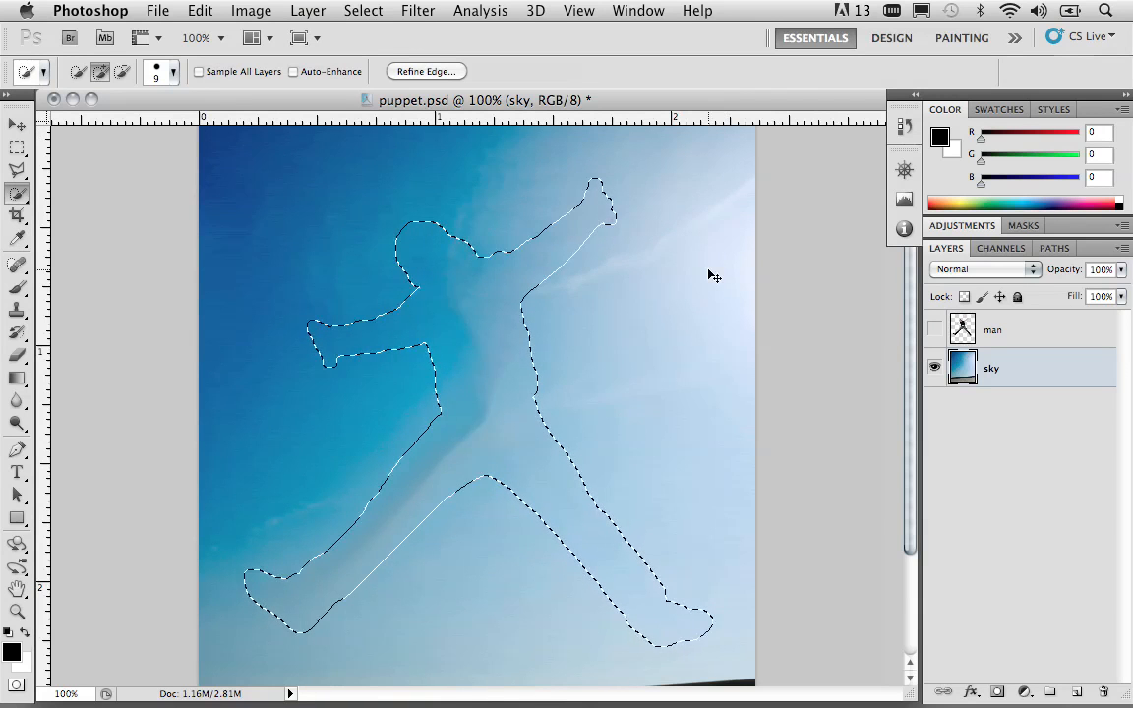
{"action": "key", "text": "super+d"}
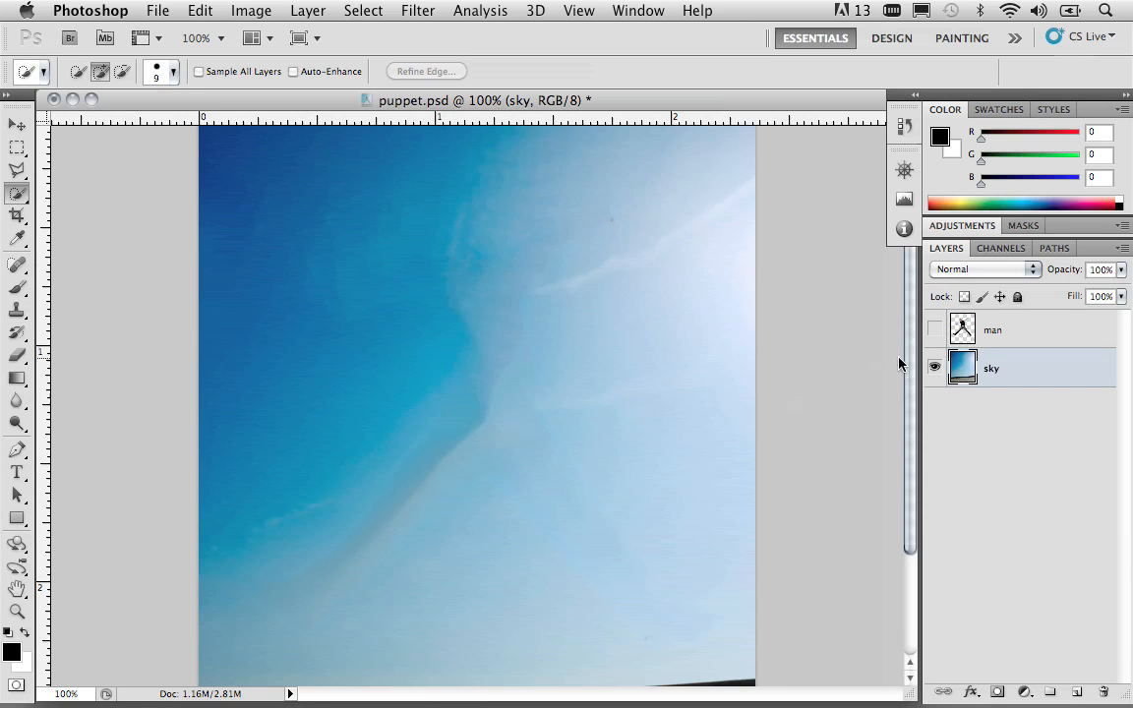
Show the man layer again and convert it to a Smart Object
{"action": "left_click", "coordinate": [934, 331]}
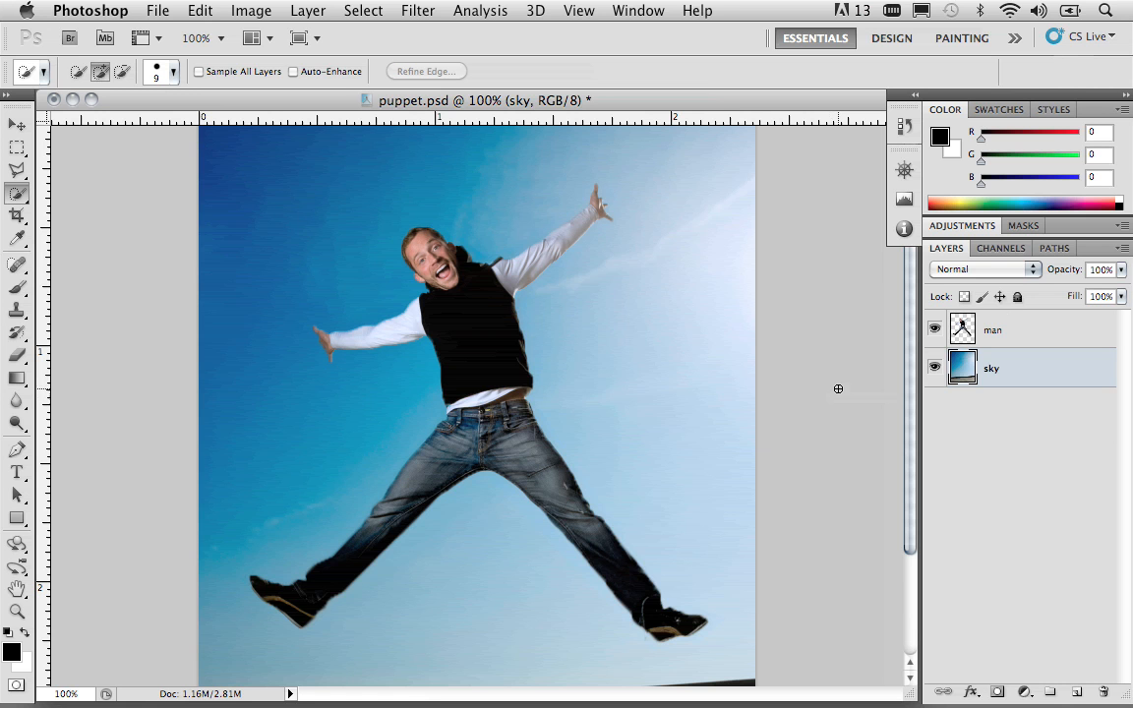
{"action": "left_click", "coordinate": [1038, 332]}
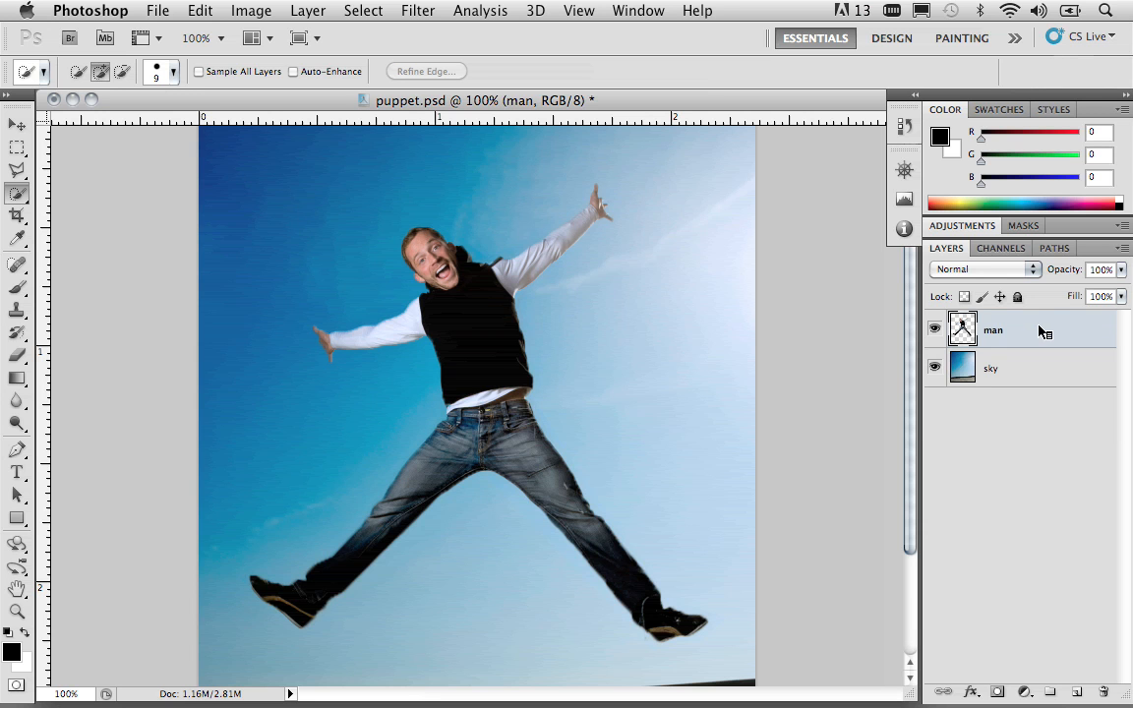
{"action": "right_click", "coordinate": [1040, 331]}
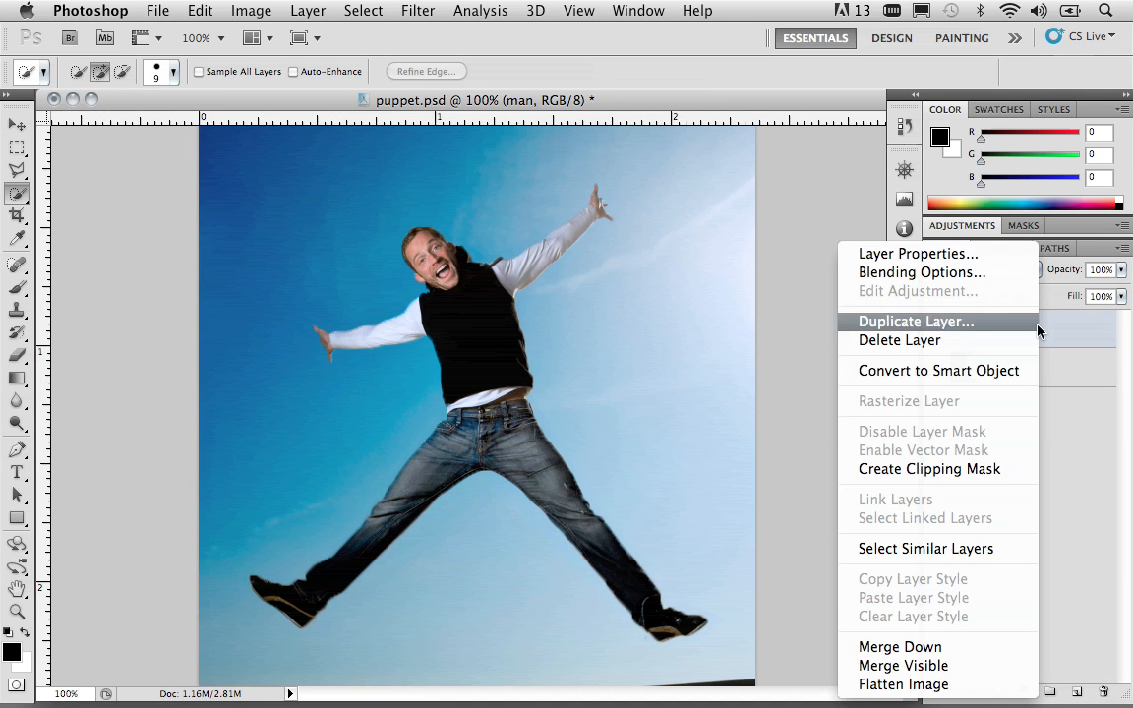
{"action": "left_click", "coordinate": [1020, 372]}
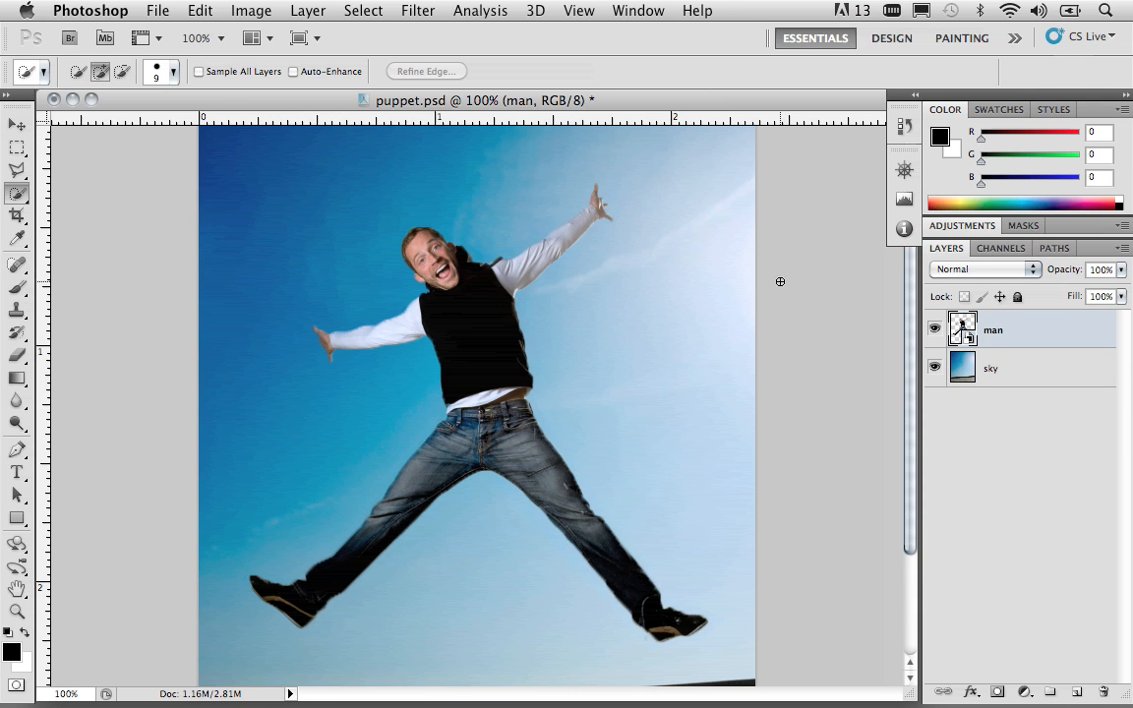
Start Puppet Warp on the man layer and turn on the mesh display
{"action": "left_click", "coordinate": [201, 13]}
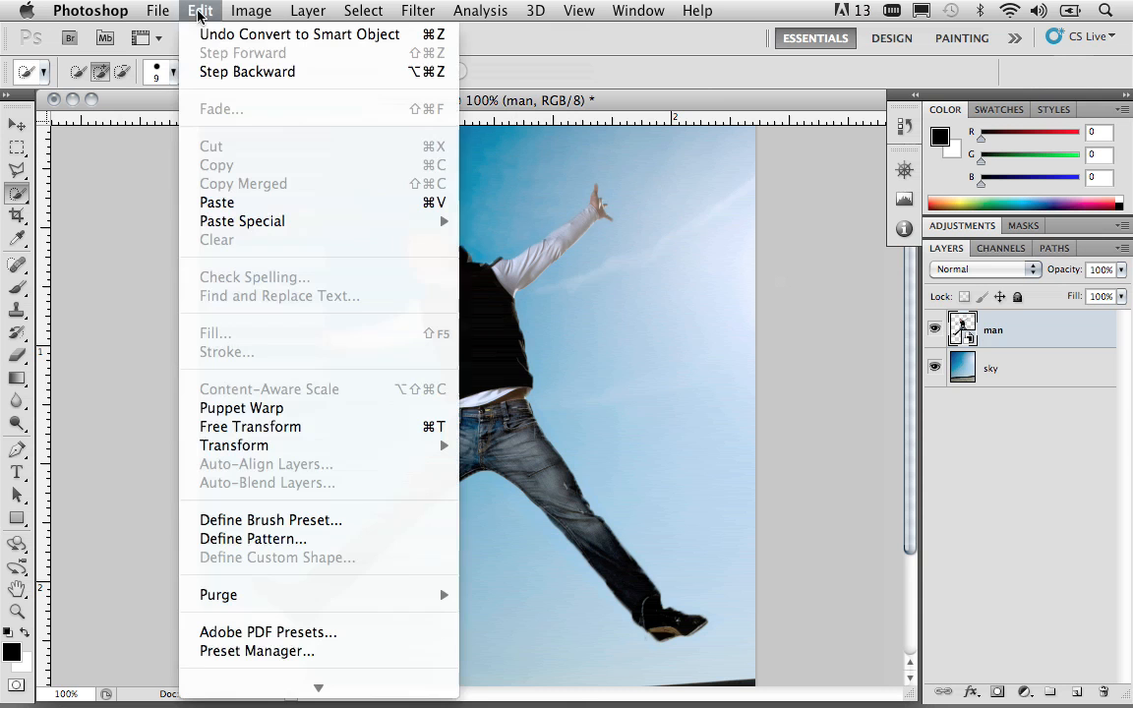
{"action": "left_click", "coordinate": [251, 407]}
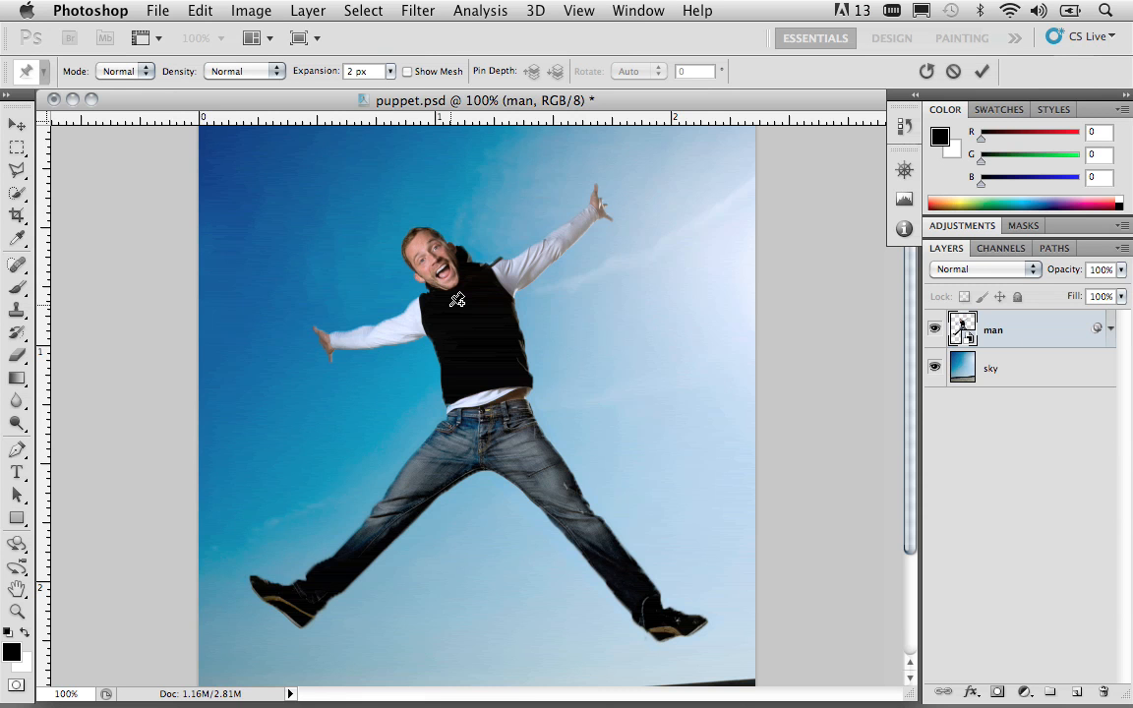
{"action": "left_click", "coordinate": [408, 72]}
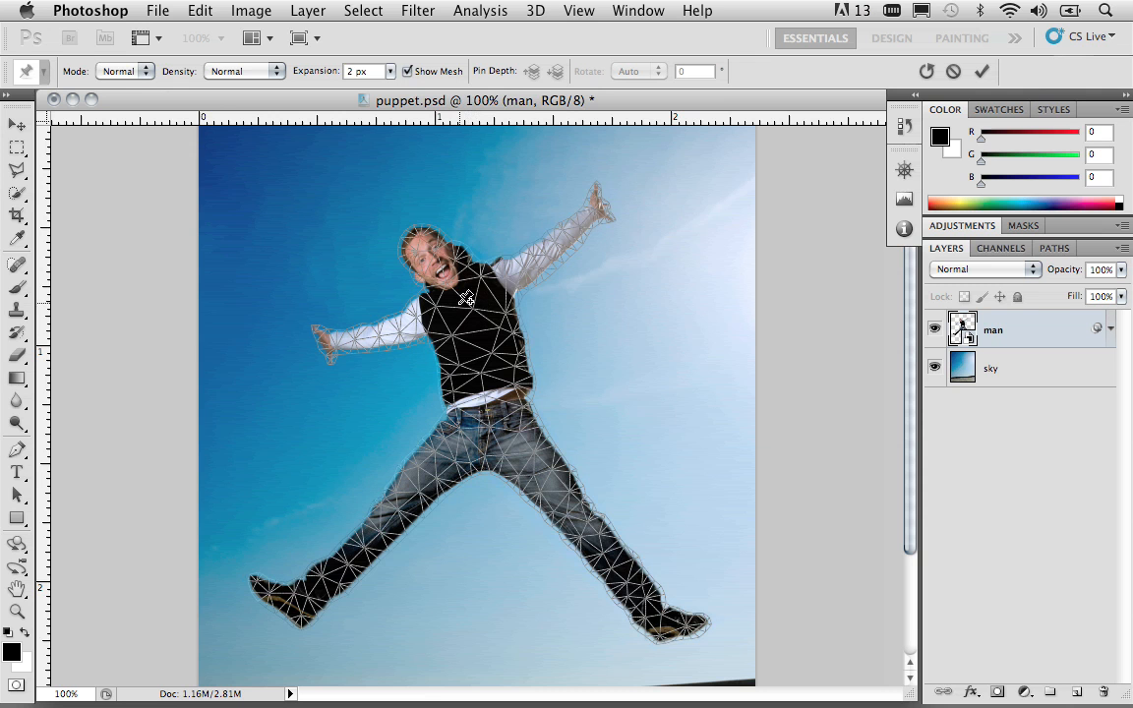
Try the More Points mesh density on the man and switch the density to Fewer Points
{"action": "left_click", "coordinate": [272, 72]}
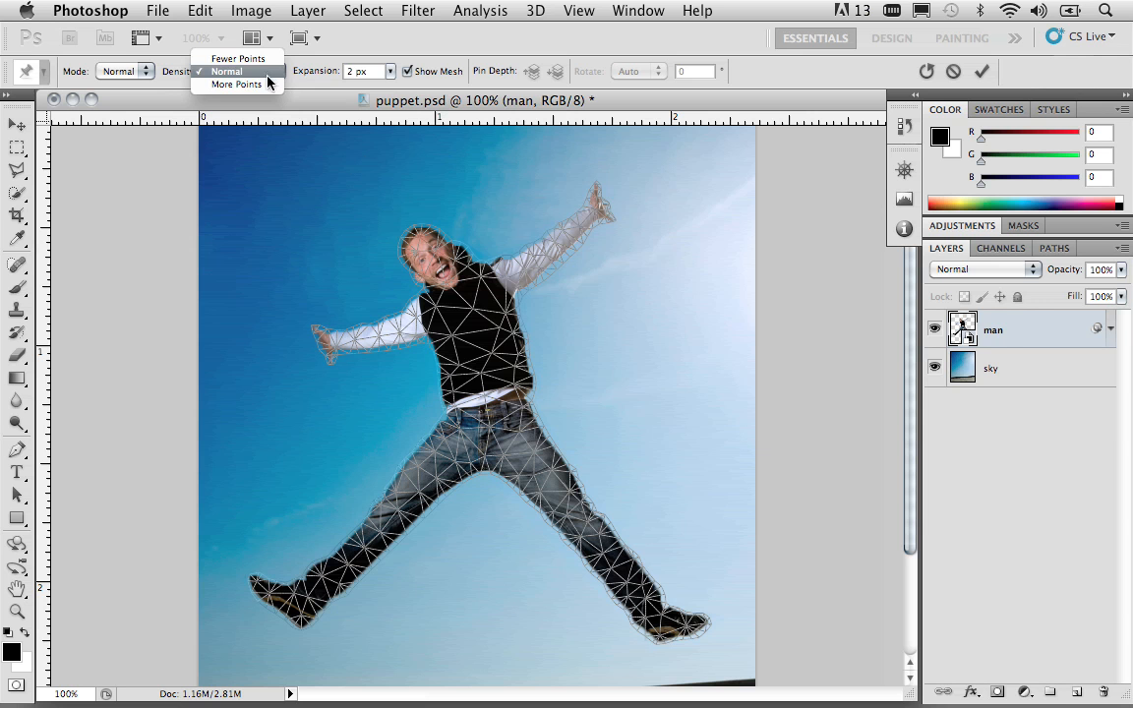
{"action": "left_click", "coordinate": [265, 85]}
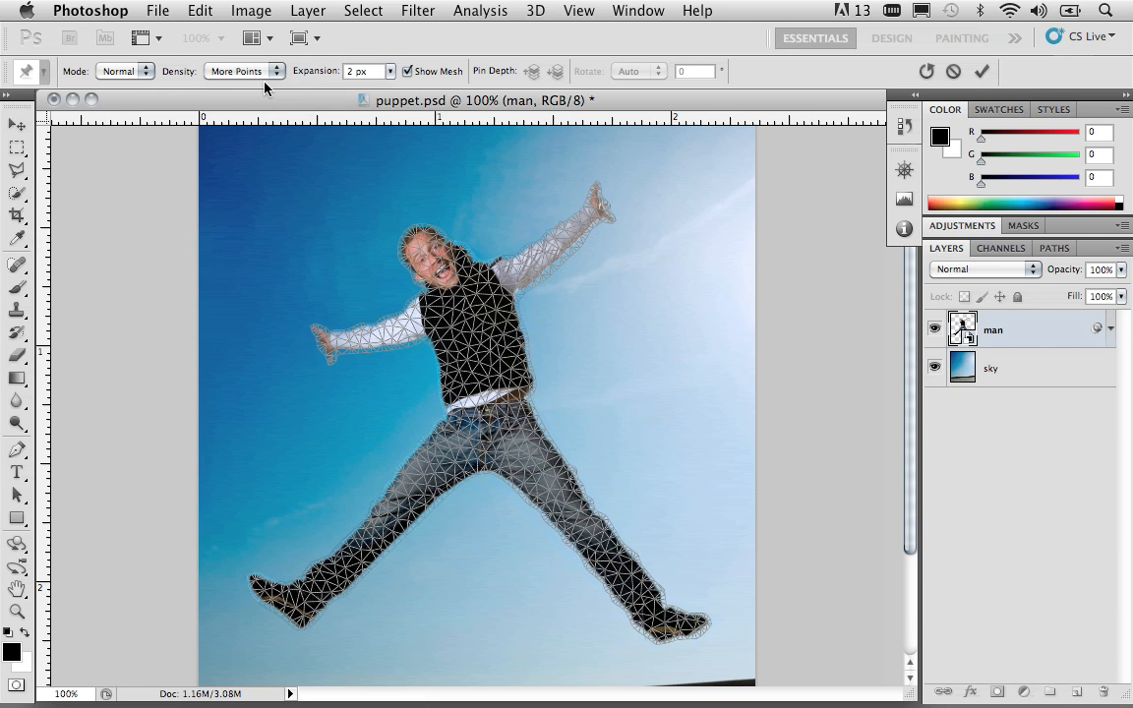
{"action": "left_click", "coordinate": [264, 77]}
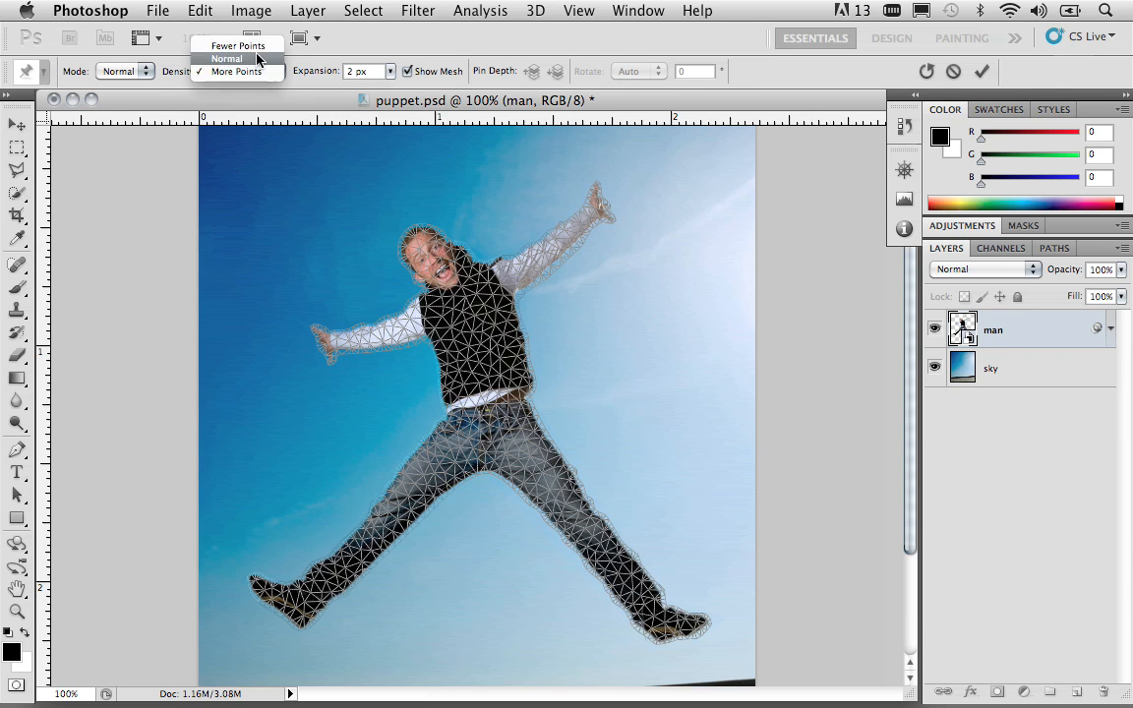
{"action": "left_click", "coordinate": [253, 47]}
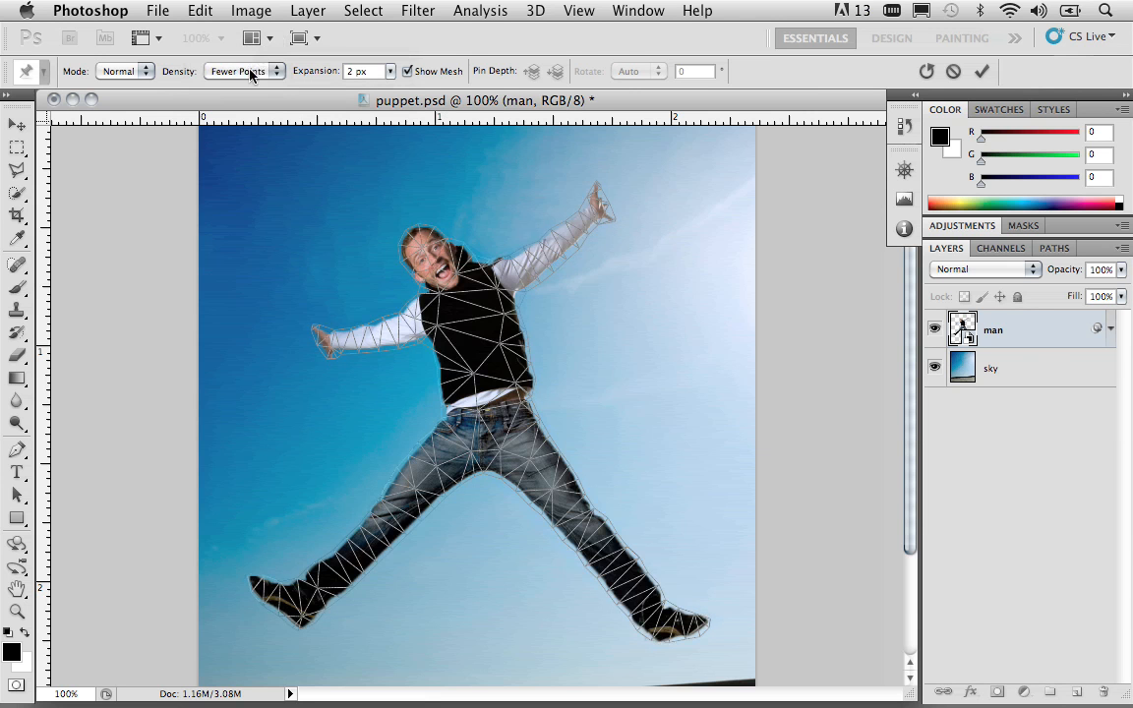
Set the mesh density to Normal and try mesh expansions of 21 px, -3 px and 1 px
{"action": "left_click", "coordinate": [251, 76]}
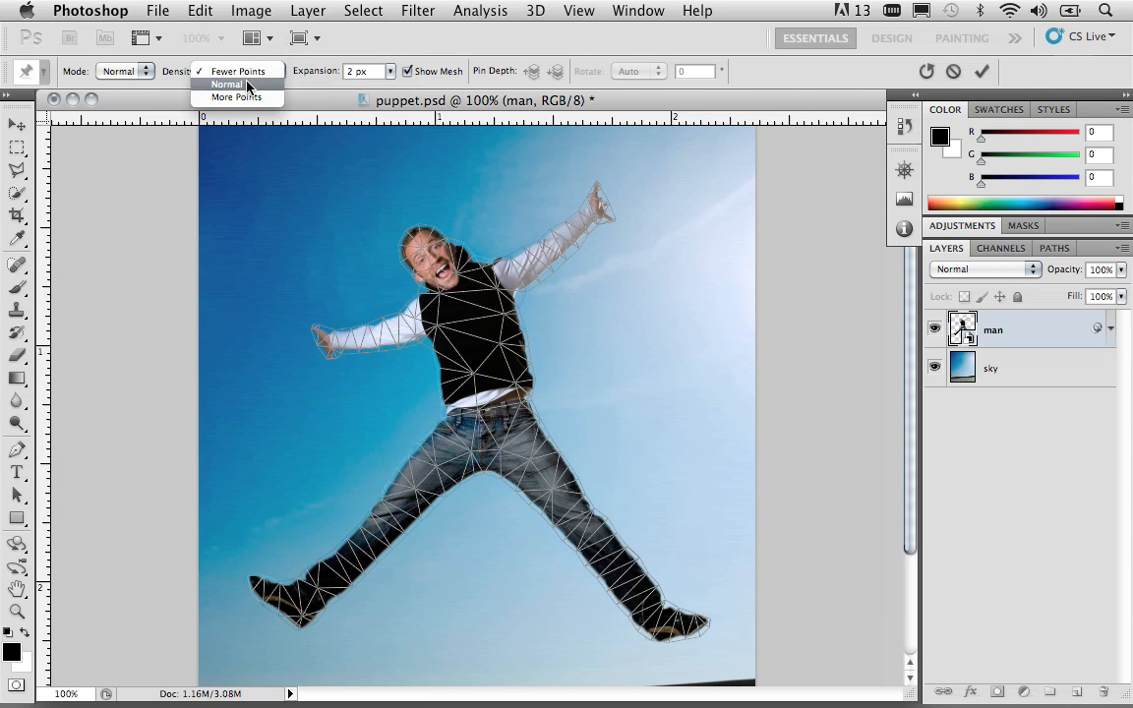
{"action": "left_click", "coordinate": [247, 87]}
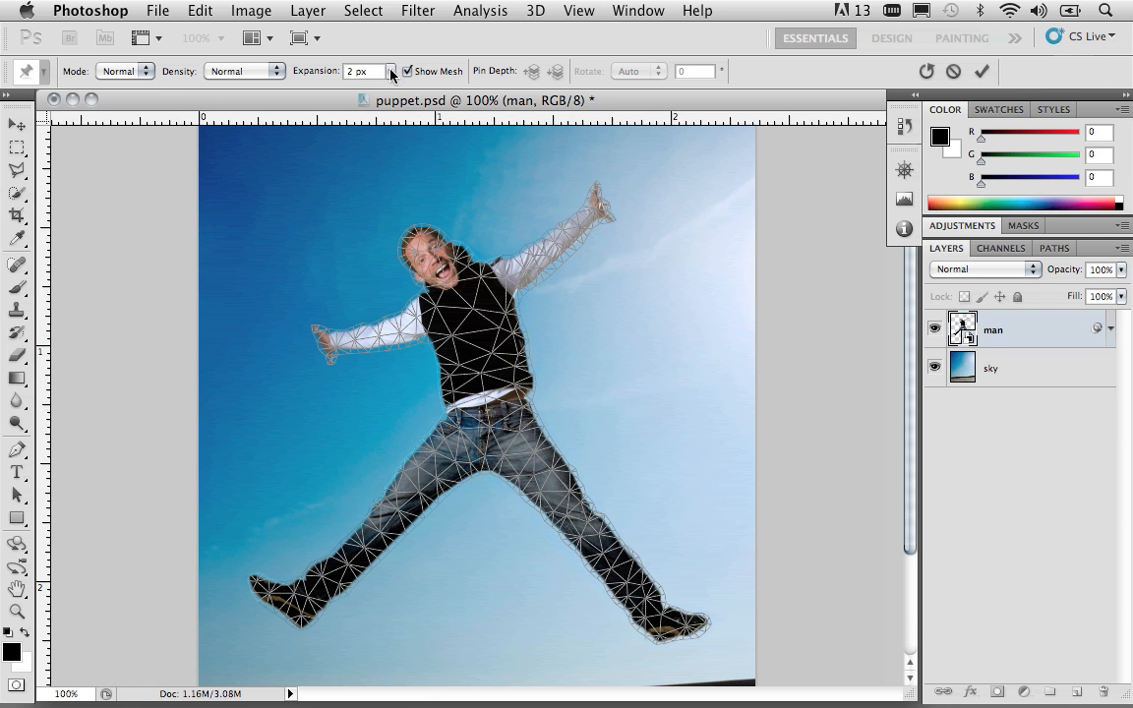
{"action": "left_click_drag", "start_coordinate": [391, 79], "coordinate": [409, 102]}
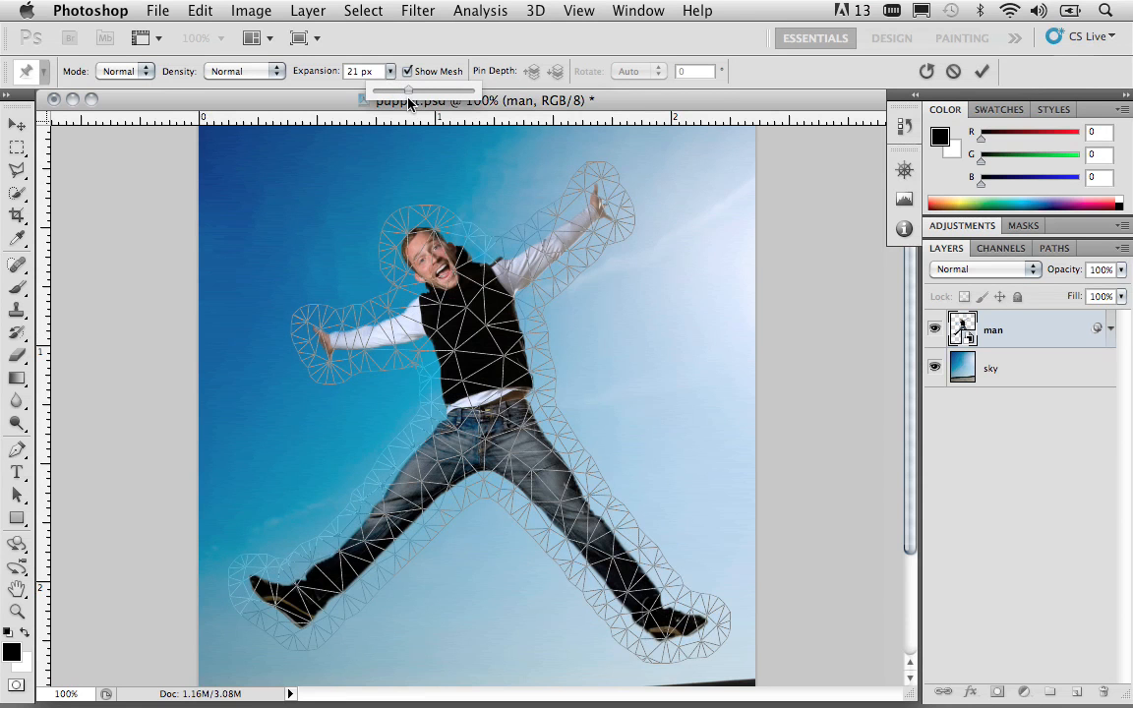
{"action": "left_click_drag", "start_coordinate": [409, 102], "coordinate": [390, 102]}
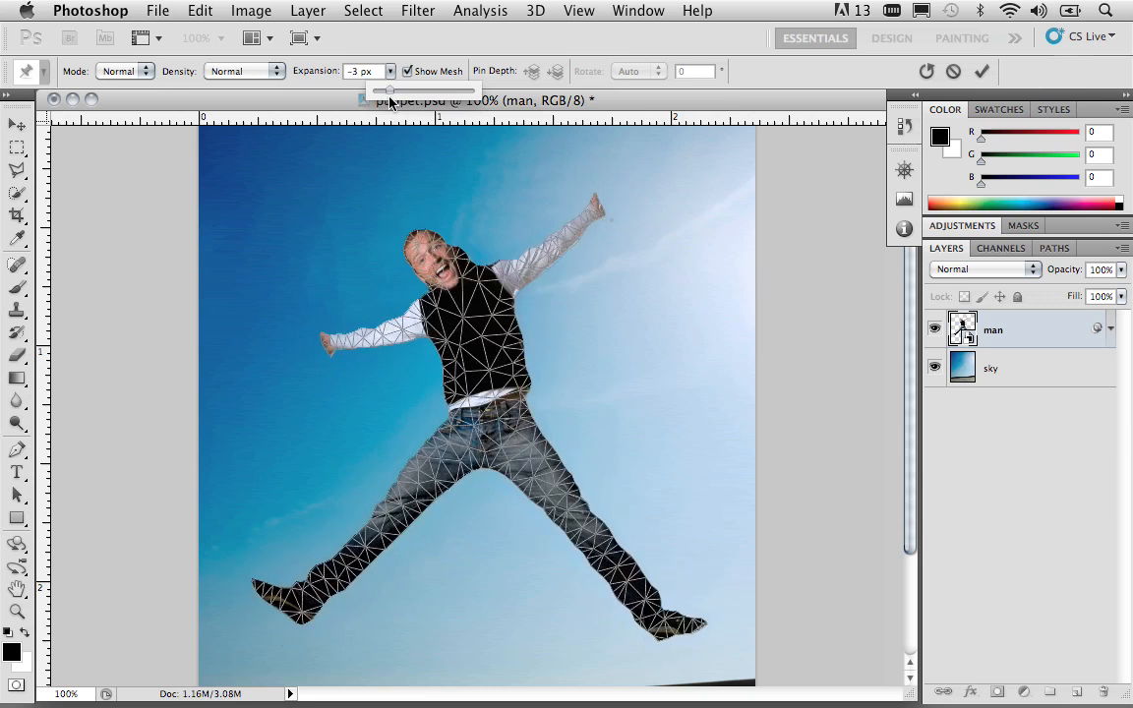
{"action": "left_click_drag", "start_coordinate": [390, 102], "coordinate": [393, 103]}
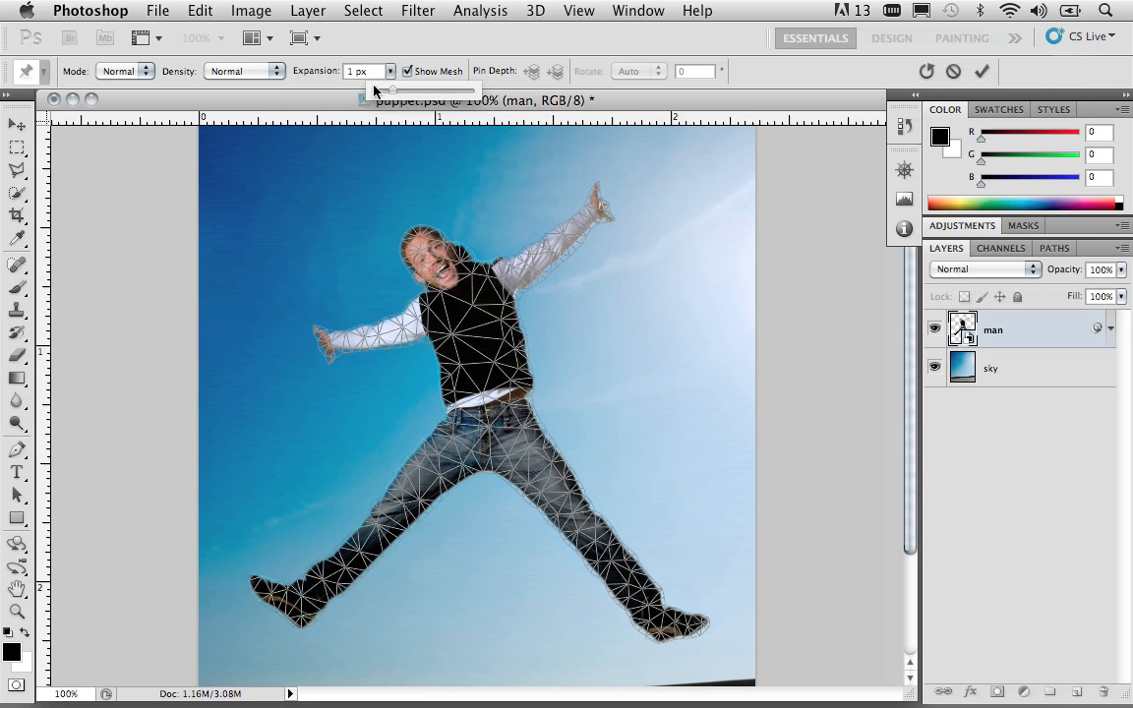
Set the mesh expansion to 2 px and hide the mesh
{"action": "left_click", "coordinate": [360, 72]}
{"action": "key", "text": "BackSpace"}
{"action": "key", "text": "BackSpace"}
{"action": "type", "text": "2"}
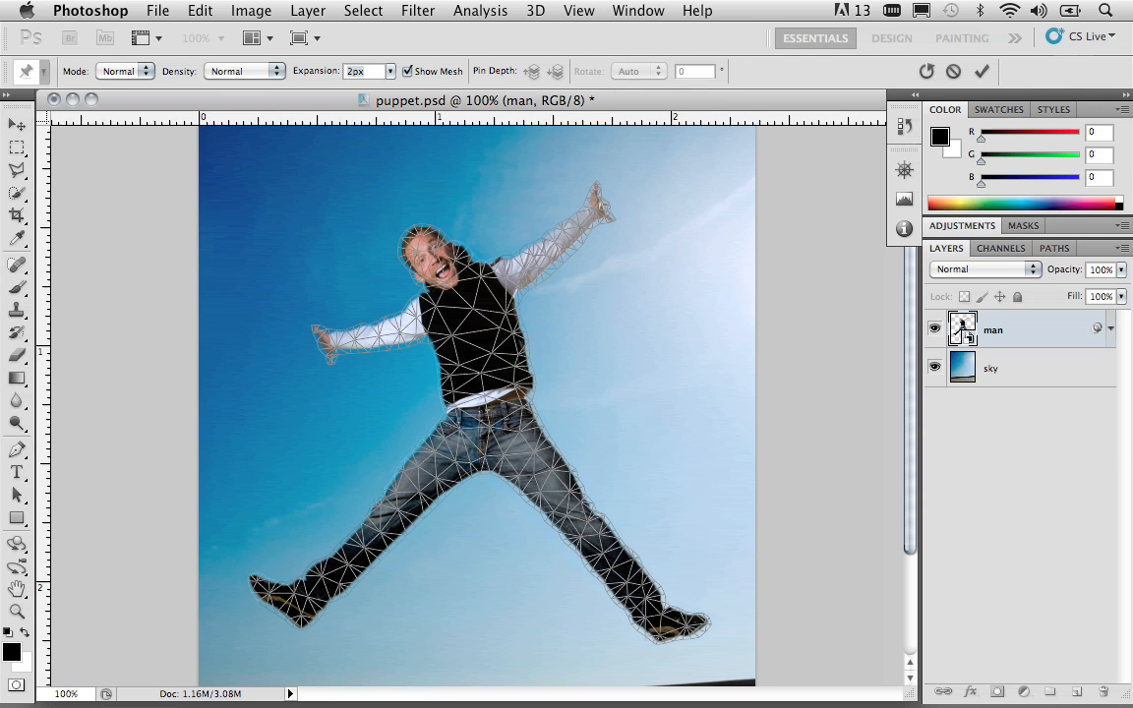
{"action": "left_click", "coordinate": [408, 72]}
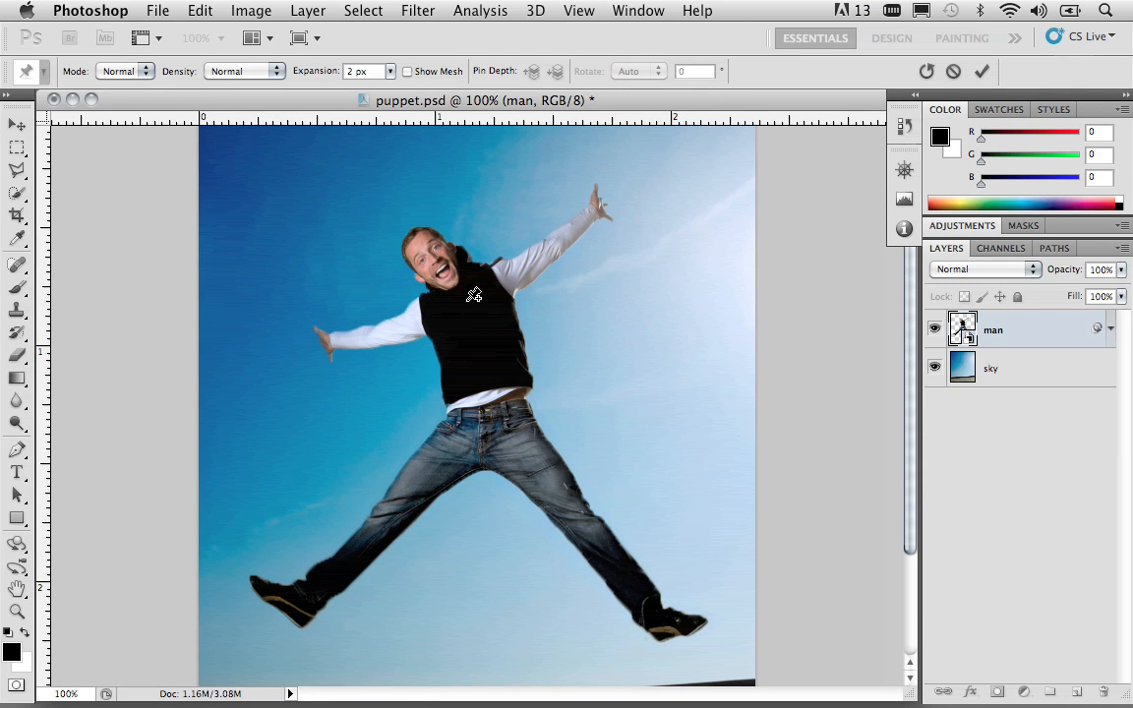
Try pins across the shoulders and on both arms, raising the image-left arm slightly with its pin
{"action": "left_click", "coordinate": [430, 309]}
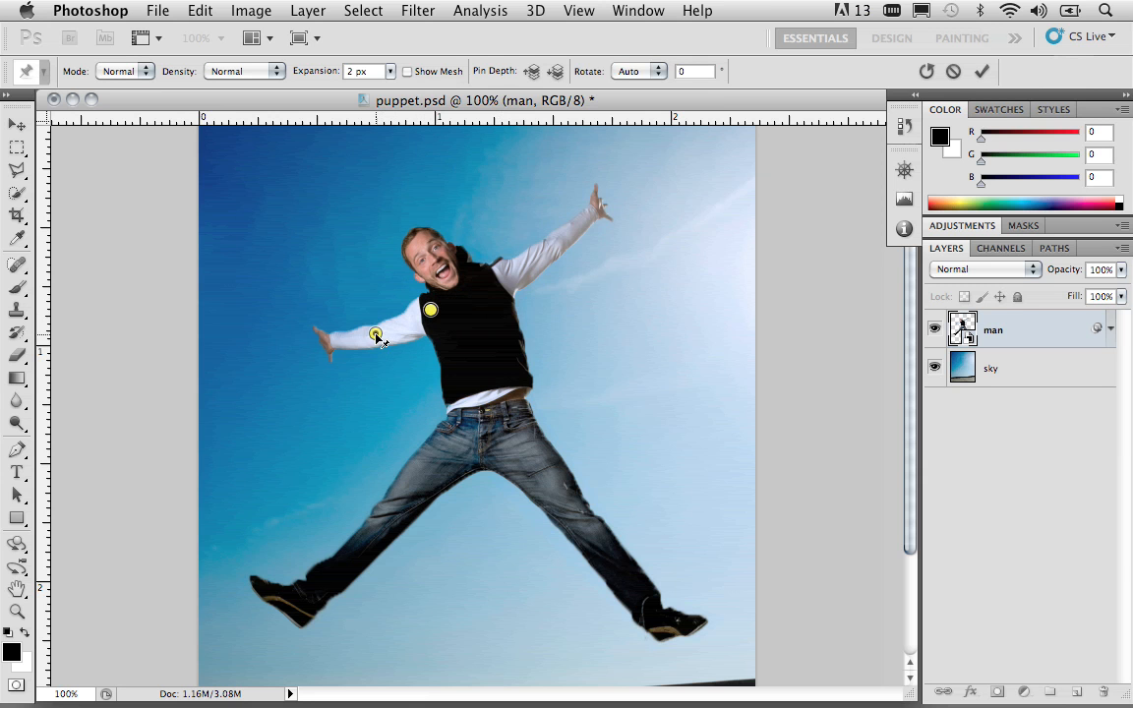
{"action": "mouse_move", "coordinate": [375, 335]}
{"action": "left_mouse_down"}
{"action": "mouse_move", "coordinate": [350, 346]}
{"action": "mouse_move", "coordinate": [369, 336]}
{"action": "mouse_move", "coordinate": [359, 345]}
{"action": "mouse_move", "coordinate": [376, 297]}
{"action": "mouse_move", "coordinate": [367, 346]}
{"action": "mouse_move", "coordinate": [388, 314]}
{"action": "mouse_move", "coordinate": [378, 335]}
{"action": "mouse_move", "coordinate": [380, 300]}
{"action": "mouse_move", "coordinate": [366, 331]}
{"action": "mouse_move", "coordinate": [379, 330]}
{"action": "left_mouse_up"}
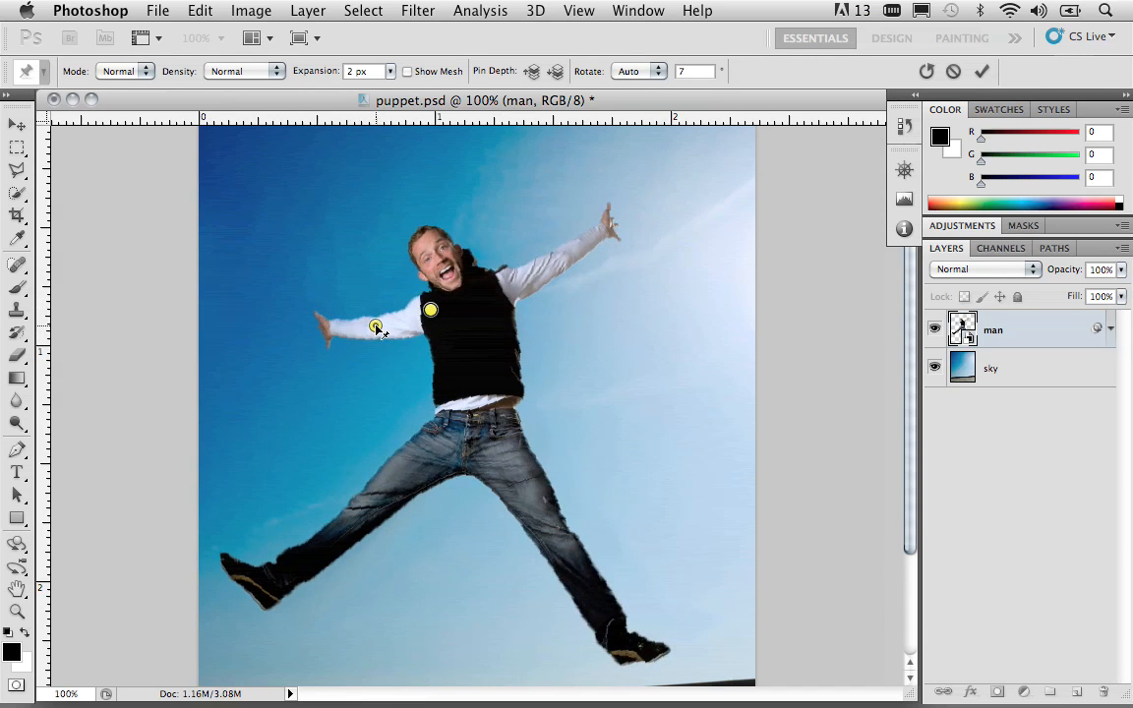
{"action": "left_click", "coordinate": [460, 301]}
{"action": "left_click", "coordinate": [499, 288]}
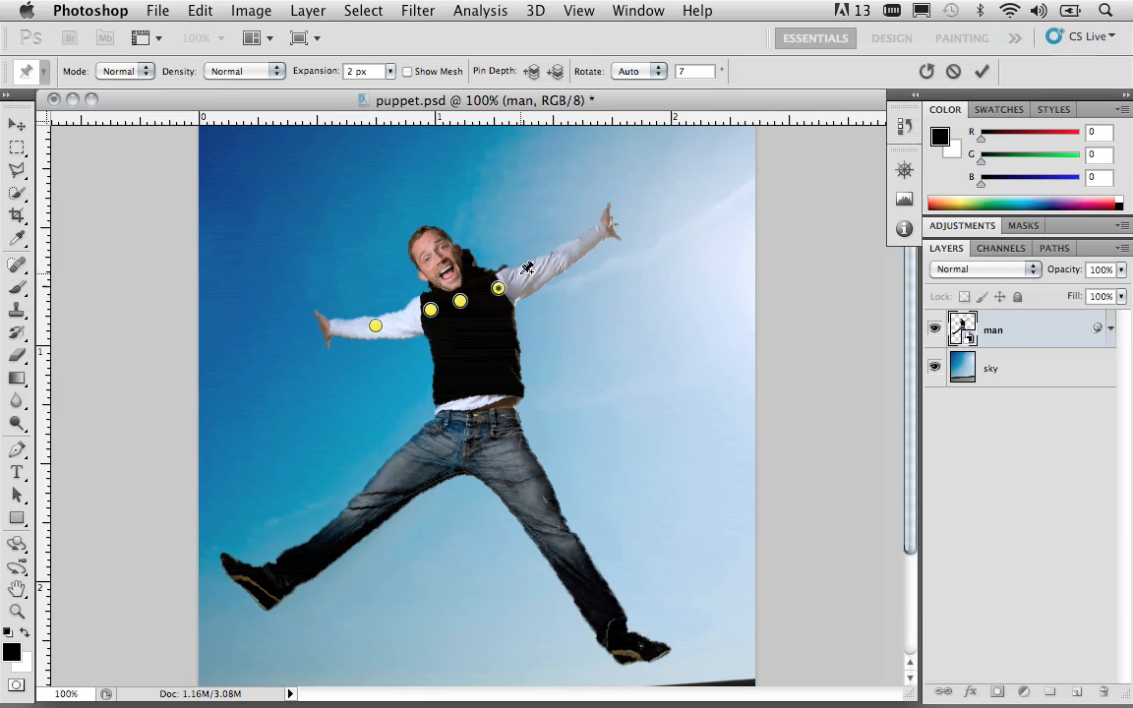
{"action": "left_click", "coordinate": [546, 268]}
{"action": "mouse_move", "coordinate": [375, 326]}
{"action": "left_mouse_down"}
{"action": "mouse_move", "coordinate": [371, 302]}
{"action": "mouse_move", "coordinate": [380, 346]}
{"action": "mouse_move", "coordinate": [375, 300]}
{"action": "mouse_move", "coordinate": [374, 337]}
{"action": "mouse_move", "coordinate": [374, 321]}
{"action": "left_mouse_up"}
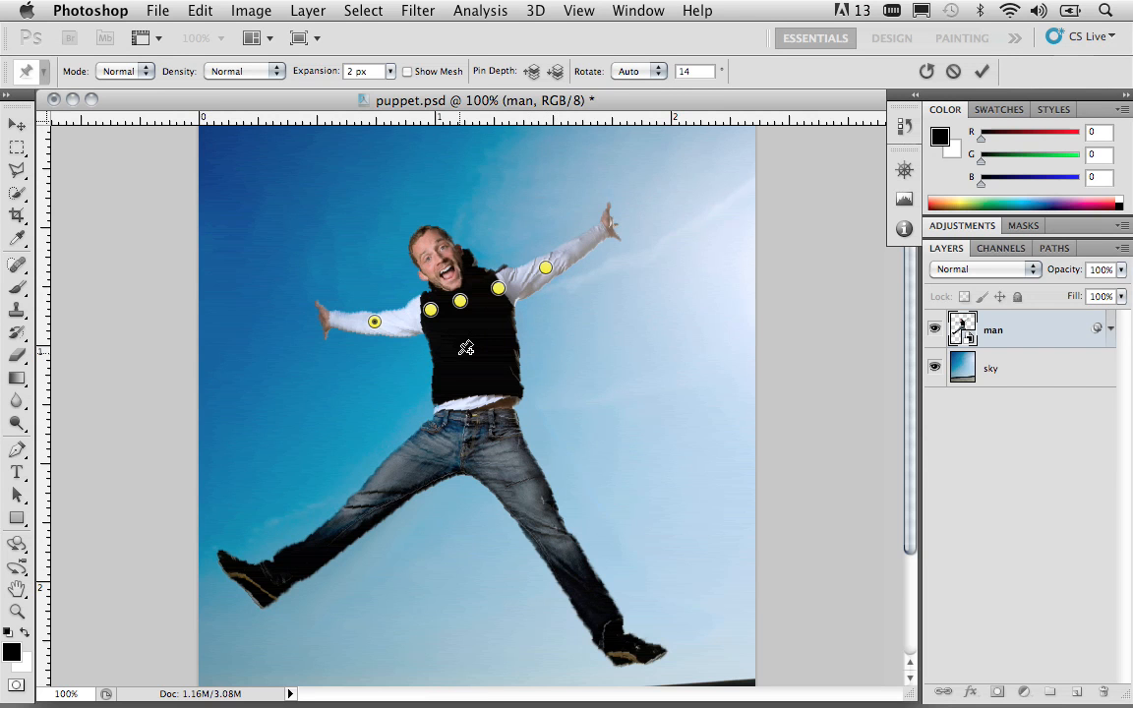
Try lowering the image-right arm with its pin, delete that pin and remove all remaining pins from the mesh
{"action": "left_click", "coordinate": [547, 268]}
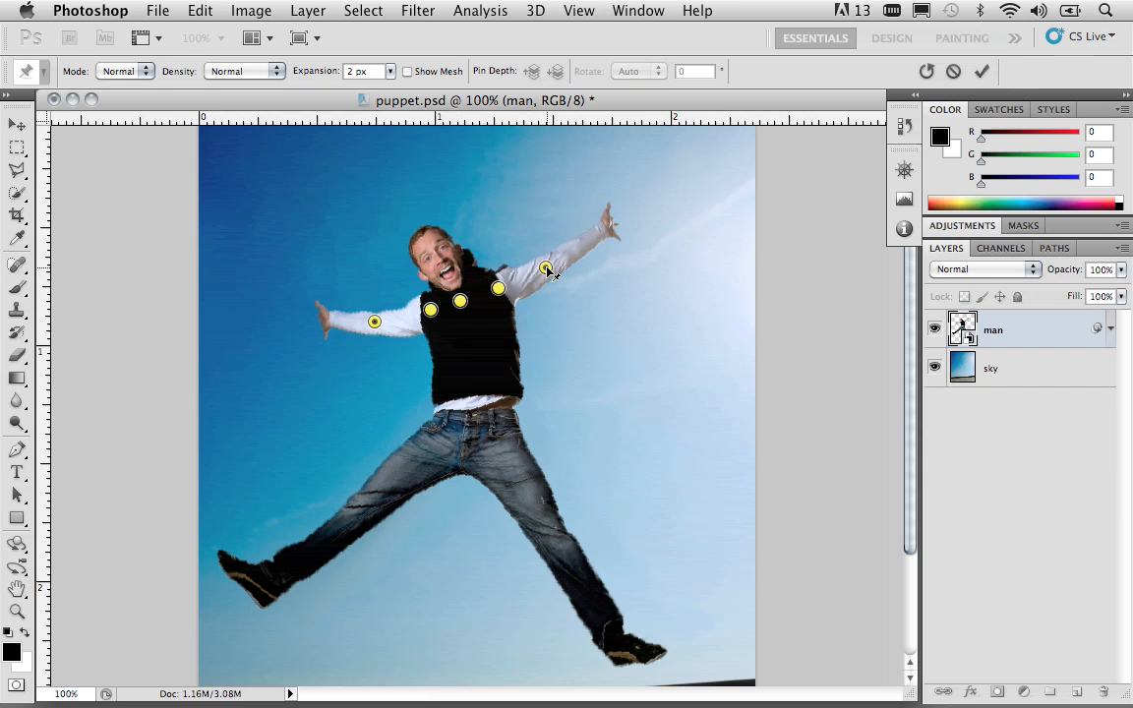
{"action": "mouse_move", "coordinate": [548, 271]}
{"action": "left_mouse_down"}
{"action": "mouse_move", "coordinate": [593, 260]}
{"action": "mouse_move", "coordinate": [558, 279]}
{"action": "left_mouse_up"}
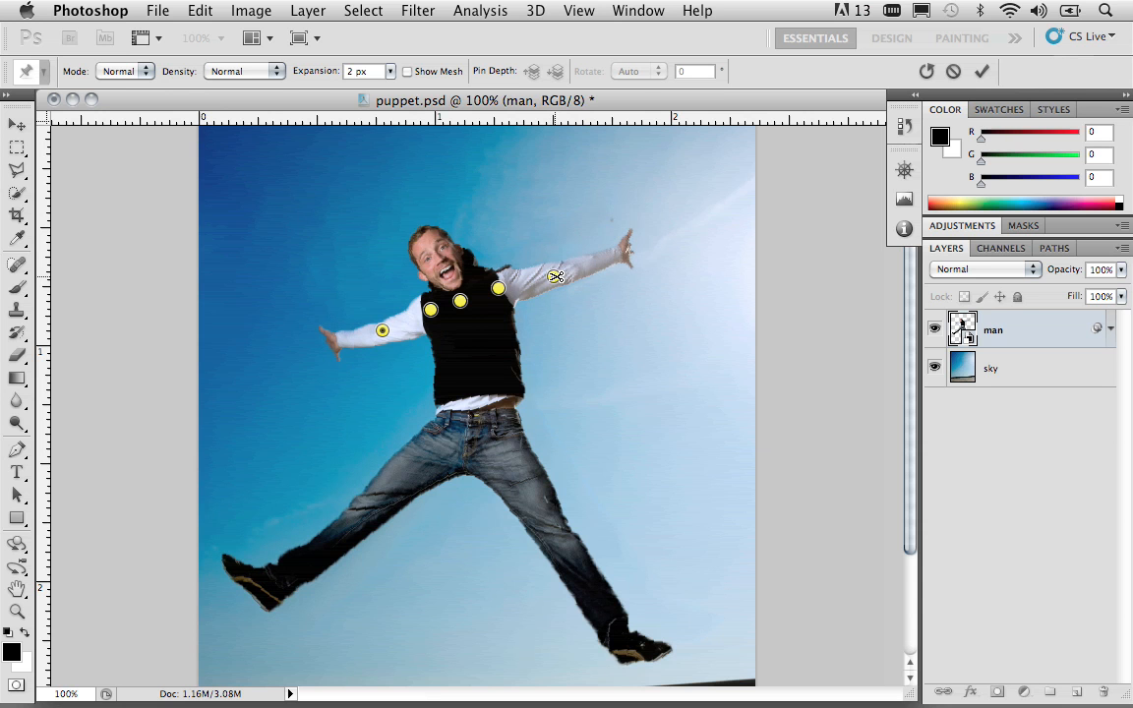
{"action": "left_click_drag", "start_coordinate": [555, 277], "coordinate": [561, 270]}
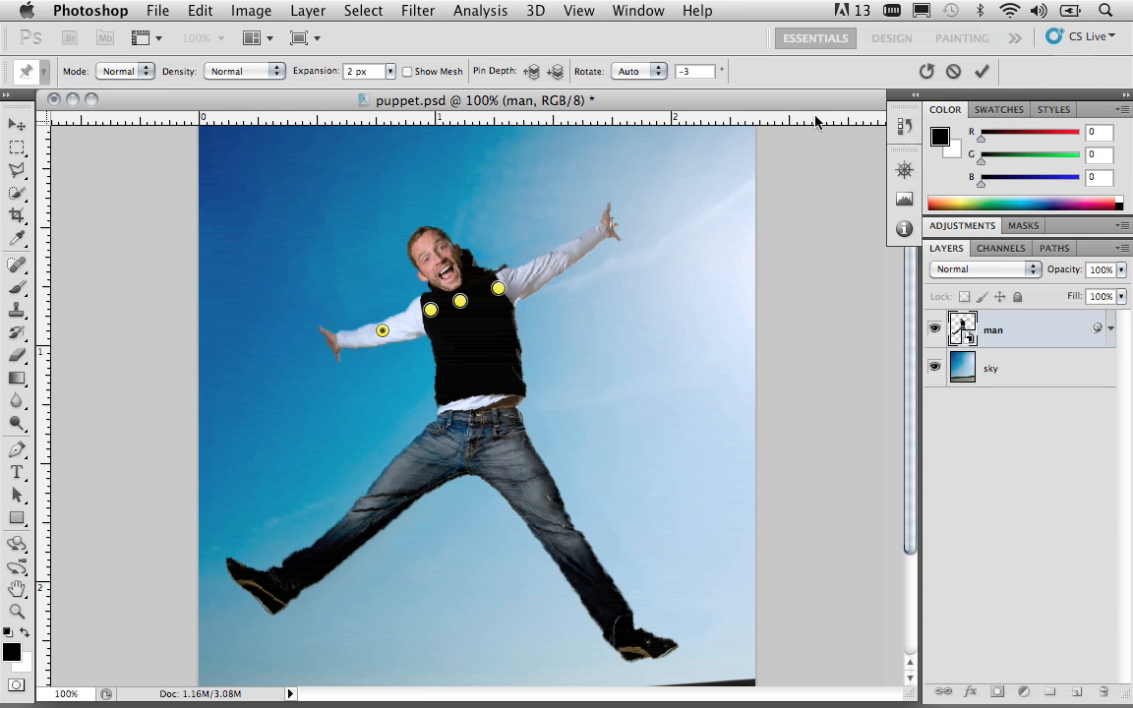
{"action": "left_click", "coordinate": [927, 71]}
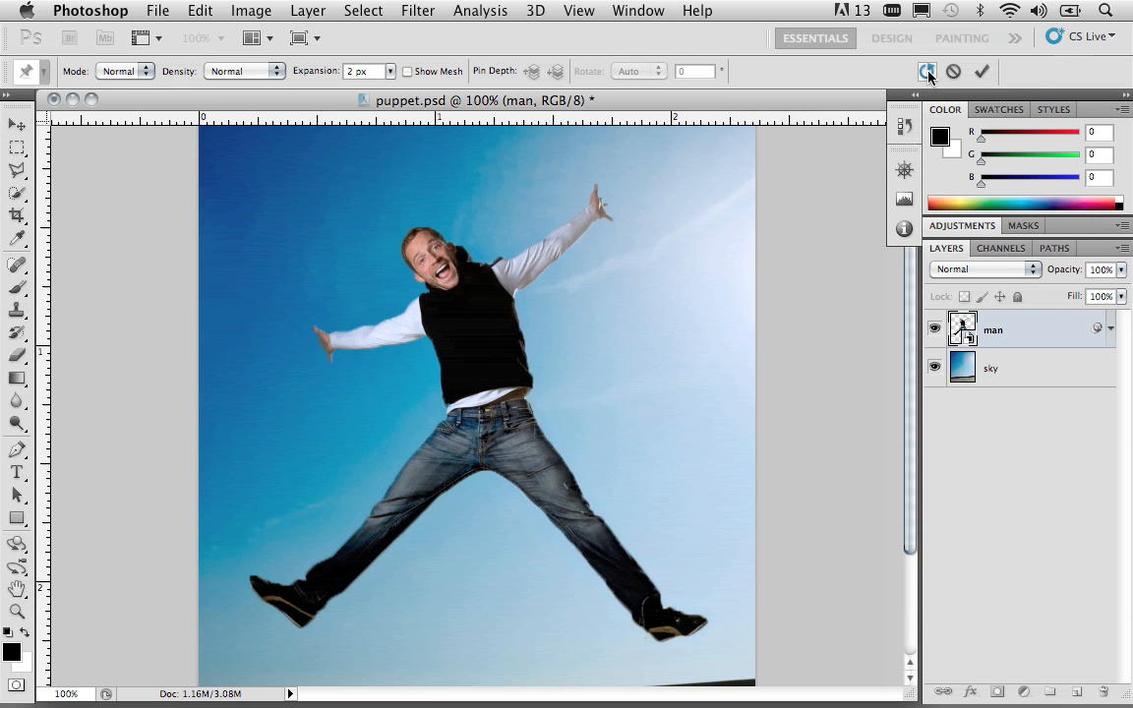
Pin the man's upper body at the head, upper chest, both shoulders, both elbows and both wrists
{"action": "left_click", "coordinate": [373, 336]}
{"action": "left_click", "coordinate": [430, 306]}
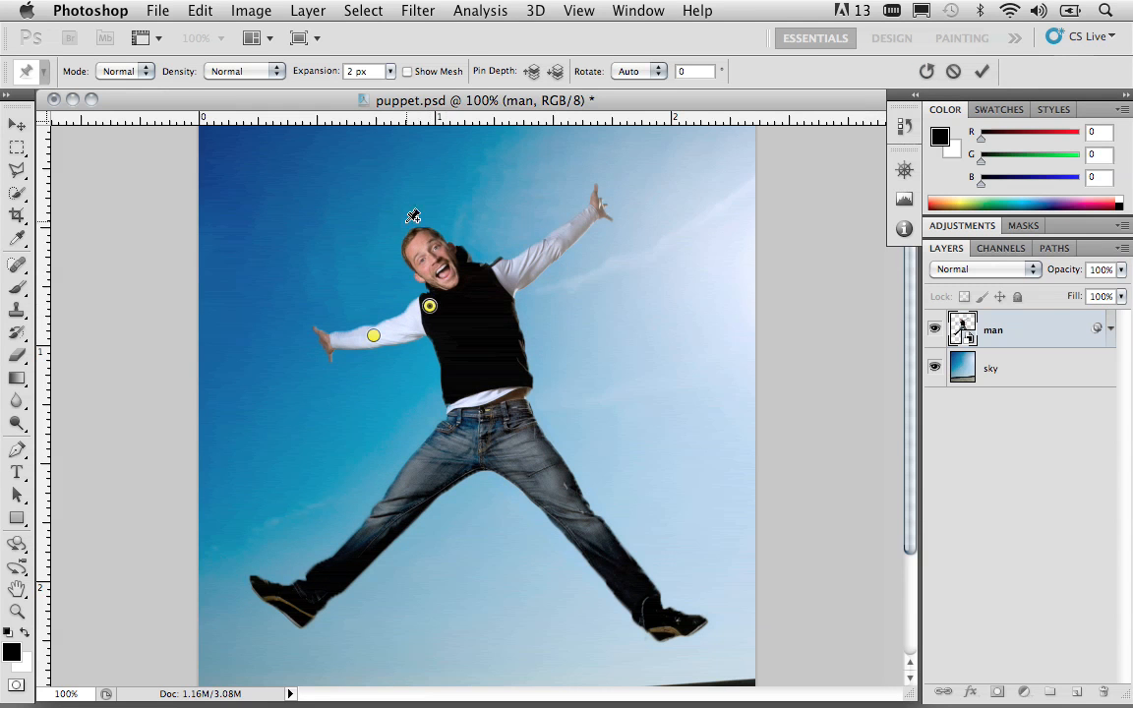
{"action": "left_click", "coordinate": [420, 246]}
{"action": "left_click", "coordinate": [464, 295]}
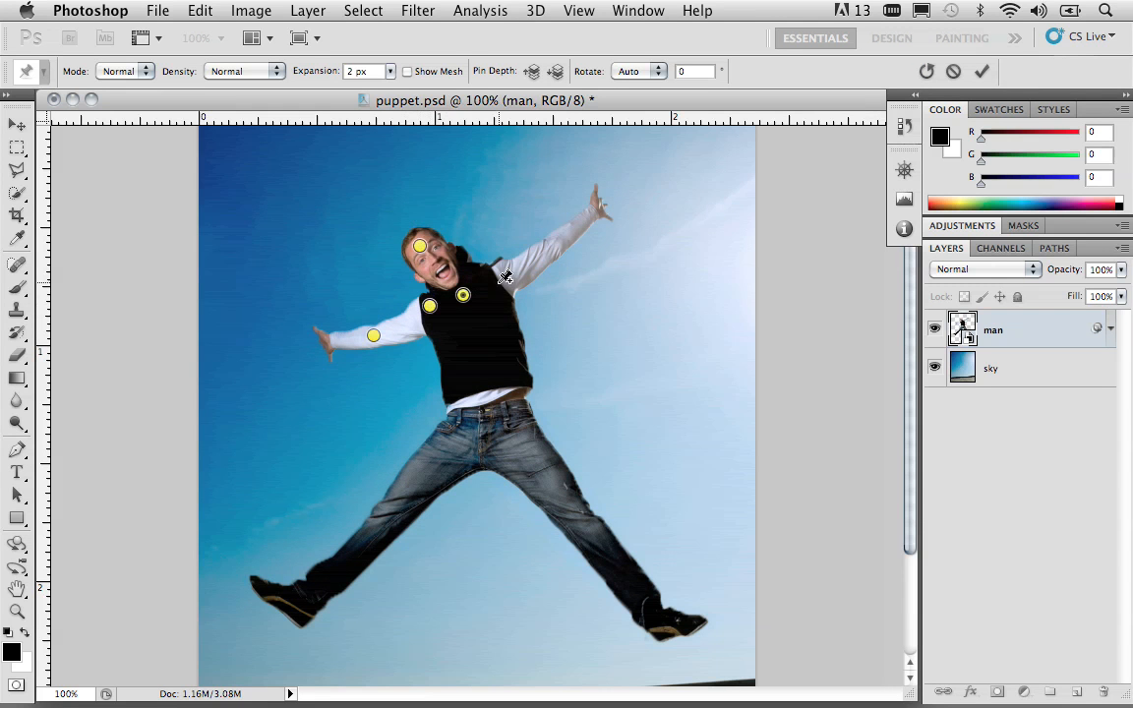
{"action": "left_click", "coordinate": [512, 278]}
{"action": "left_click", "coordinate": [552, 242]}
{"action": "left_click", "coordinate": [593, 211]}
{"action": "left_click", "coordinate": [328, 343]}
Pin the man's lower body at the waist, both upper thighs, both knees and both ankles
{"action": "left_click", "coordinate": [483, 399]}
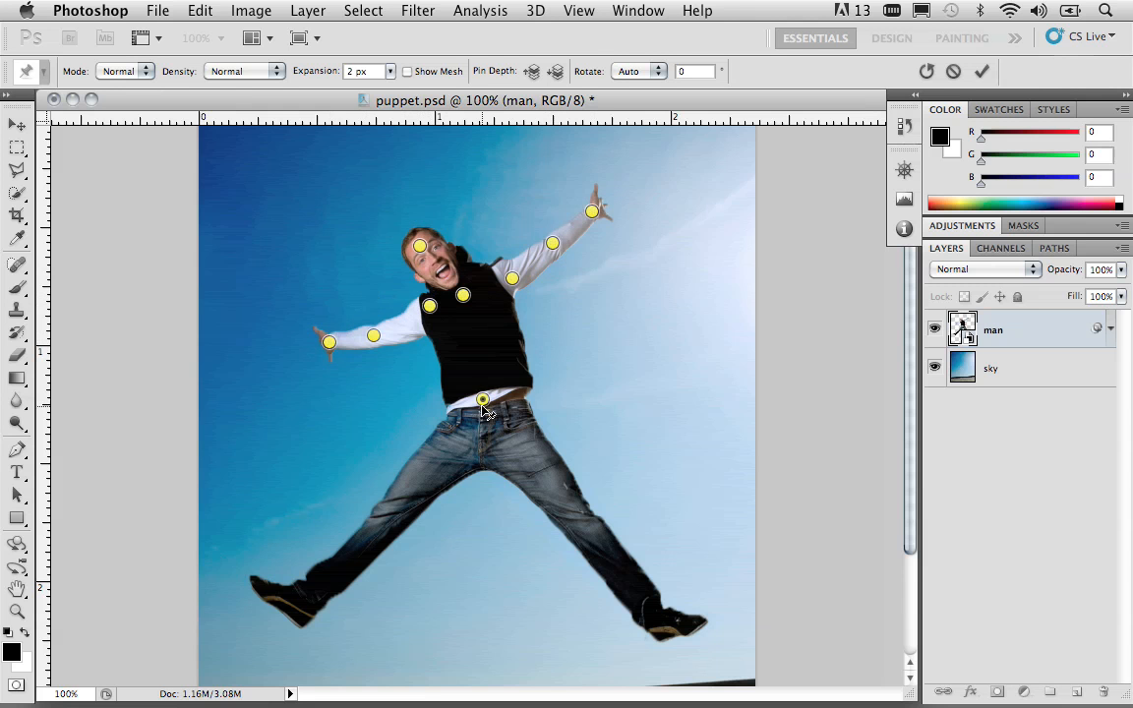
{"action": "left_click", "coordinate": [449, 467]}
{"action": "left_click", "coordinate": [515, 466]}
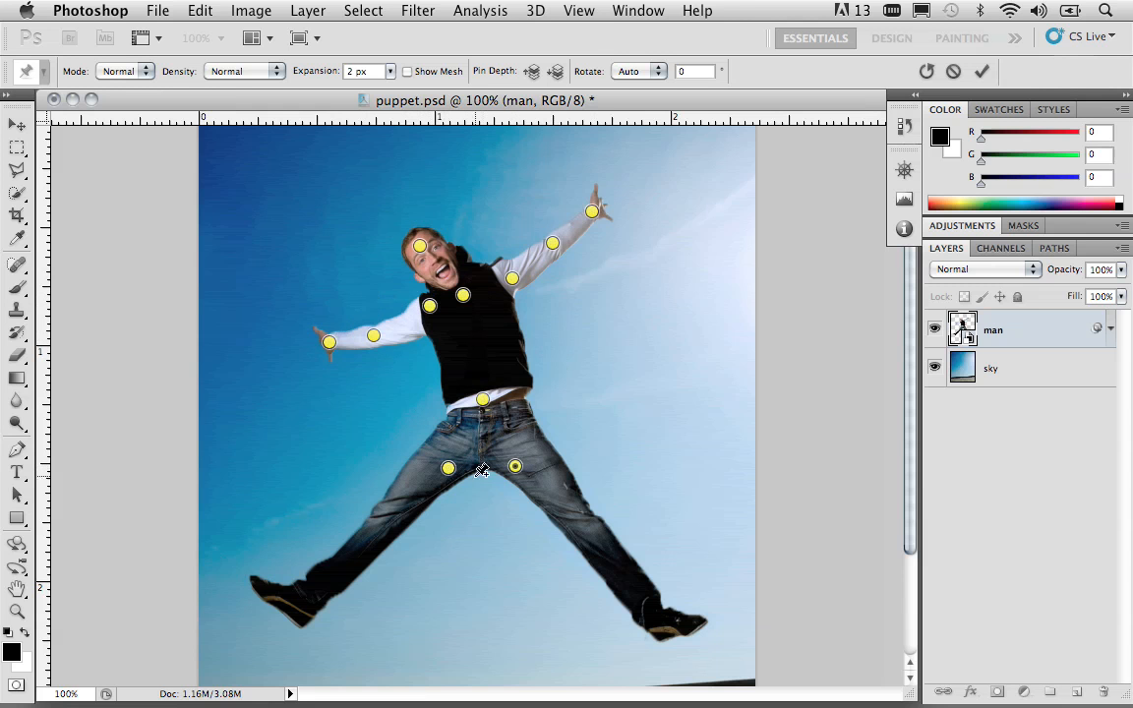
{"action": "left_click", "coordinate": [385, 515]}
{"action": "left_click", "coordinate": [582, 522]}
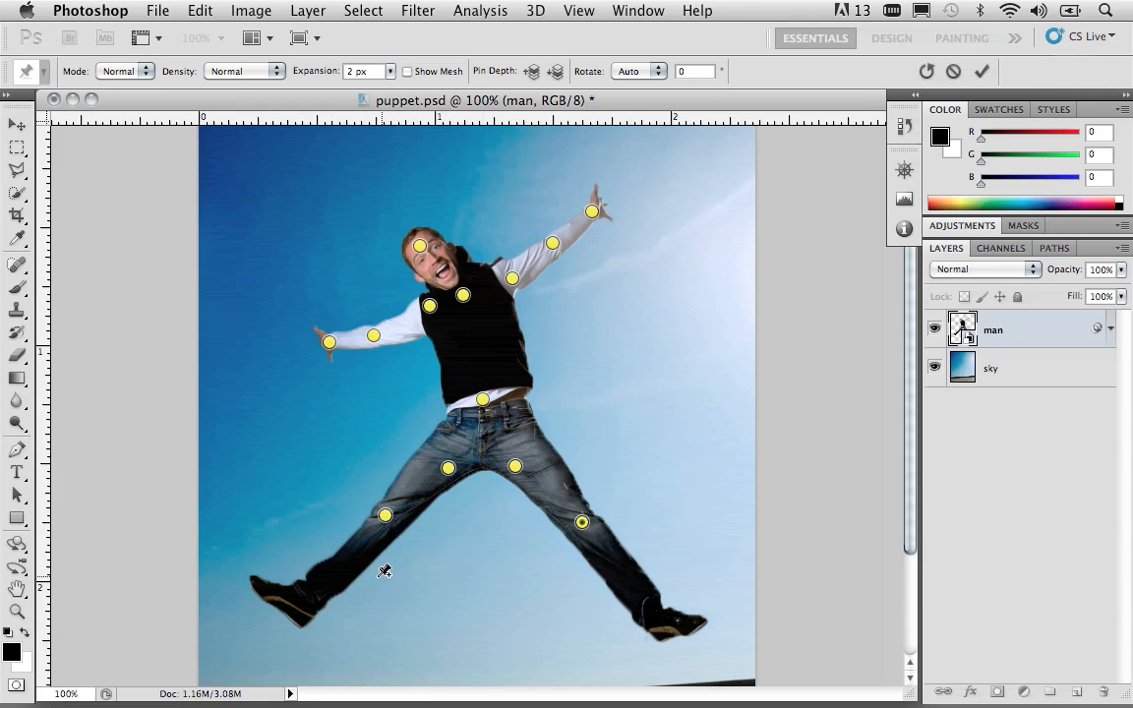
{"action": "left_click", "coordinate": [329, 586]}
{"action": "left_click", "coordinate": [635, 593]}
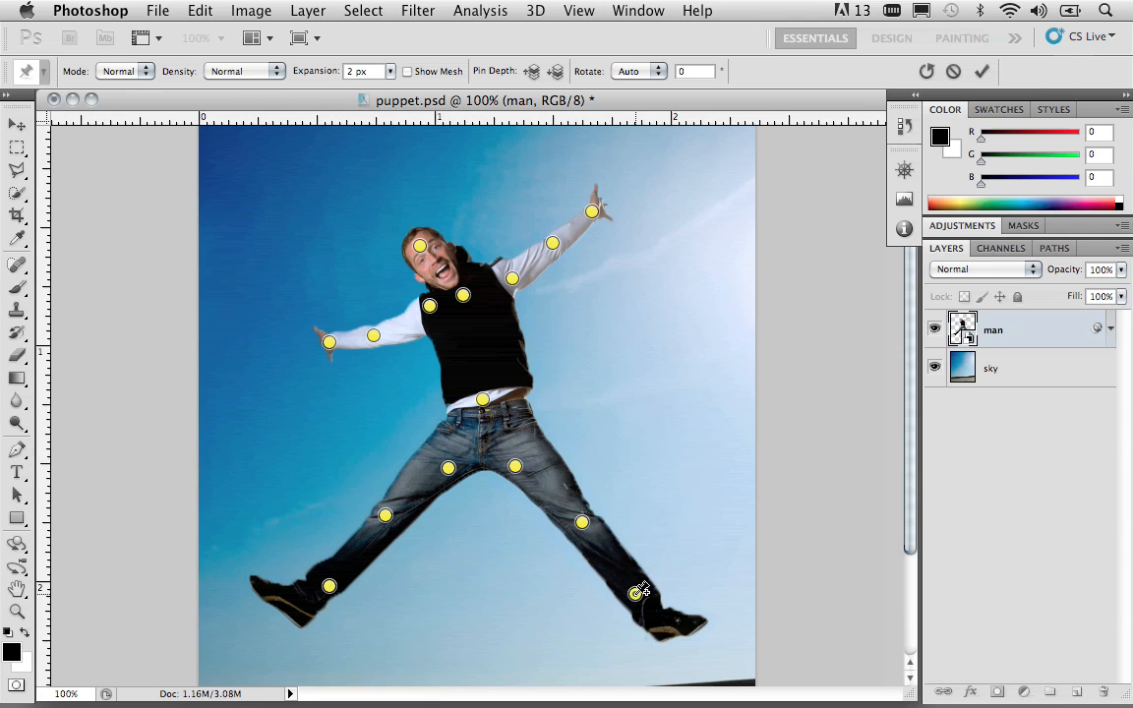
Spread the man's legs slightly wider by moving the ankle and knee pins outward
{"action": "left_click_drag", "start_coordinate": [636, 595], "coordinate": [647, 601]}
{"action": "left_click_drag", "start_coordinate": [336, 588], "coordinate": [313, 605]}
{"action": "left_click_drag", "start_coordinate": [386, 516], "coordinate": [375, 525]}
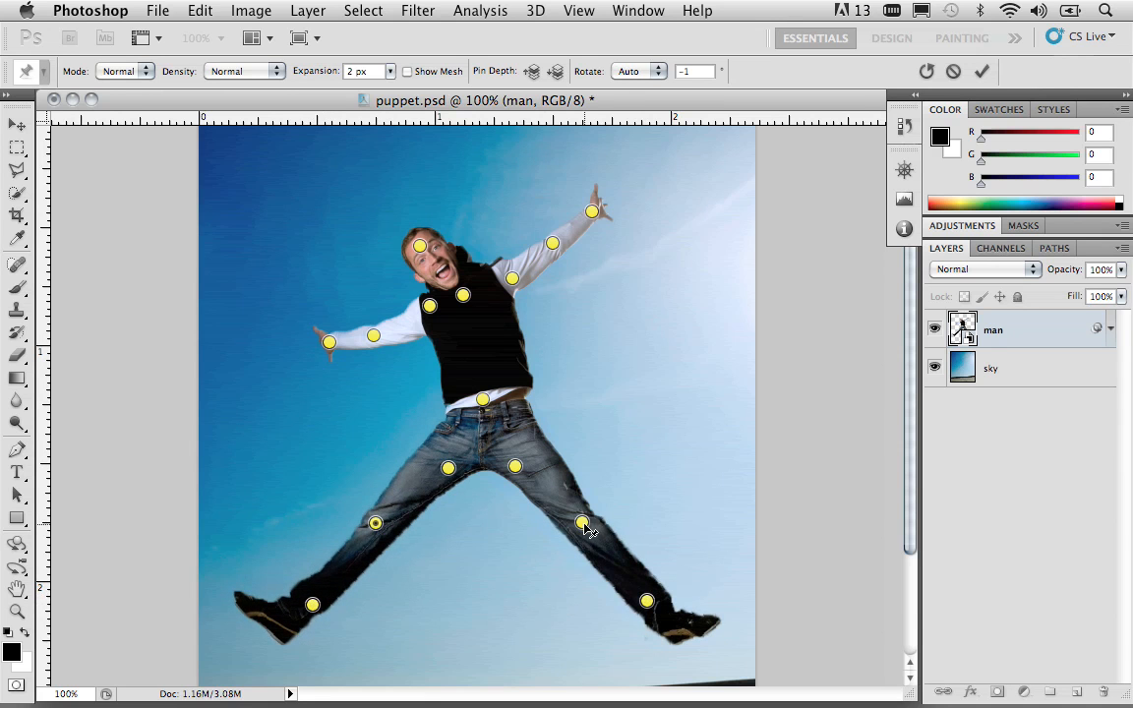
{"action": "left_click_drag", "start_coordinate": [590, 529], "coordinate": [597, 532]}
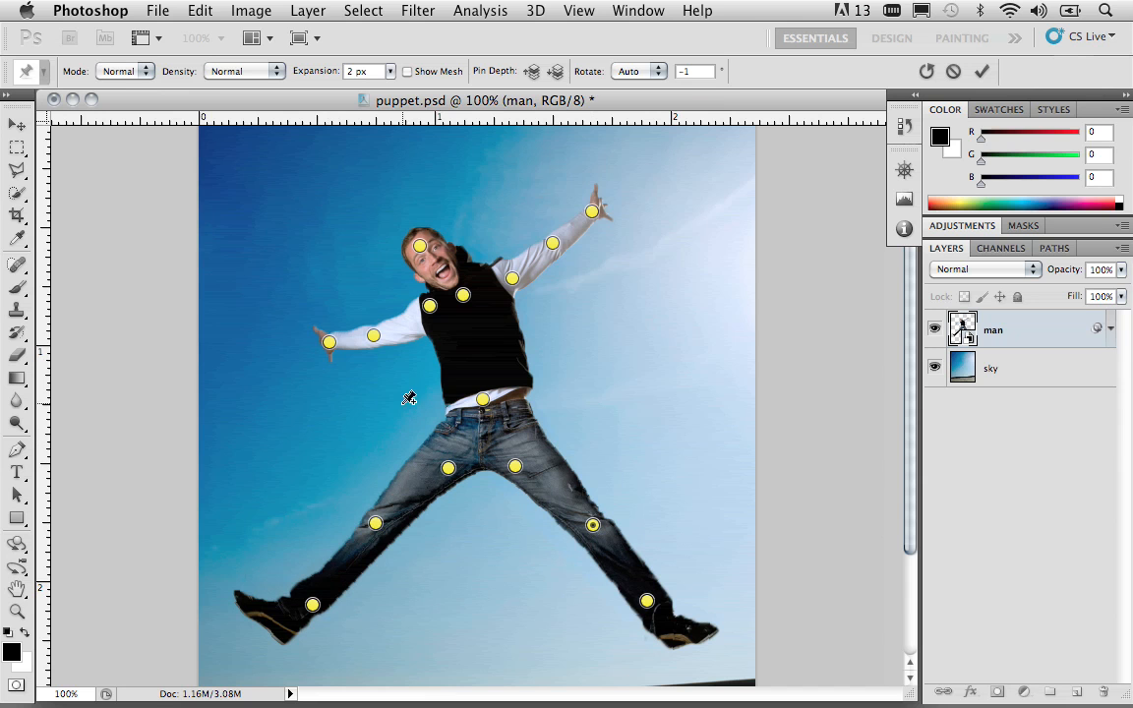
Stretch both of the man's arms slightly outward by moving their wrist and elbow pins
{"action": "left_click_drag", "start_coordinate": [328, 341], "coordinate": [363, 337]}
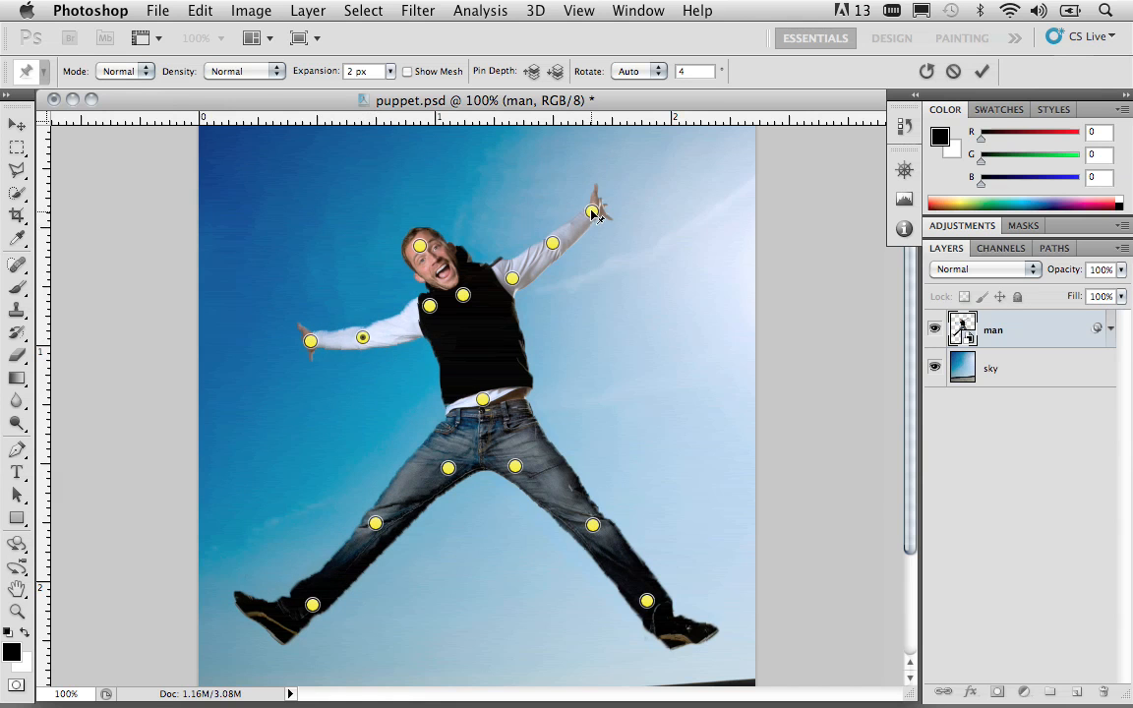
{"action": "left_click_drag", "start_coordinate": [593, 212], "coordinate": [604, 202]}
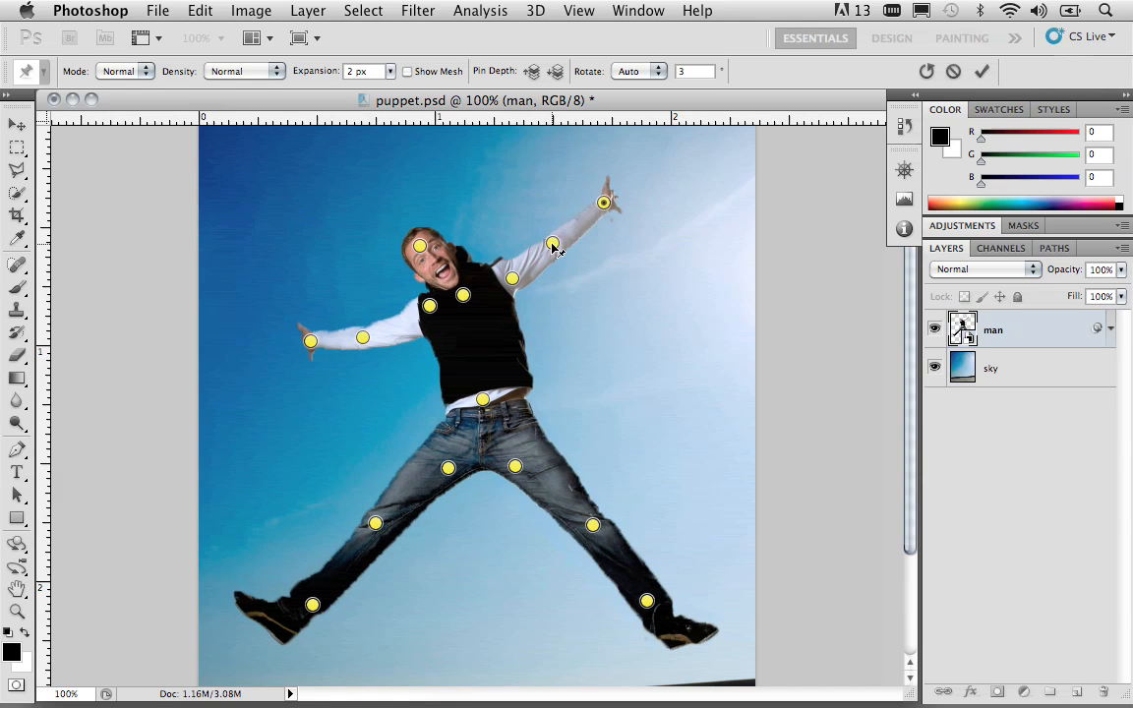
{"action": "left_click_drag", "start_coordinate": [554, 247], "coordinate": [559, 242]}
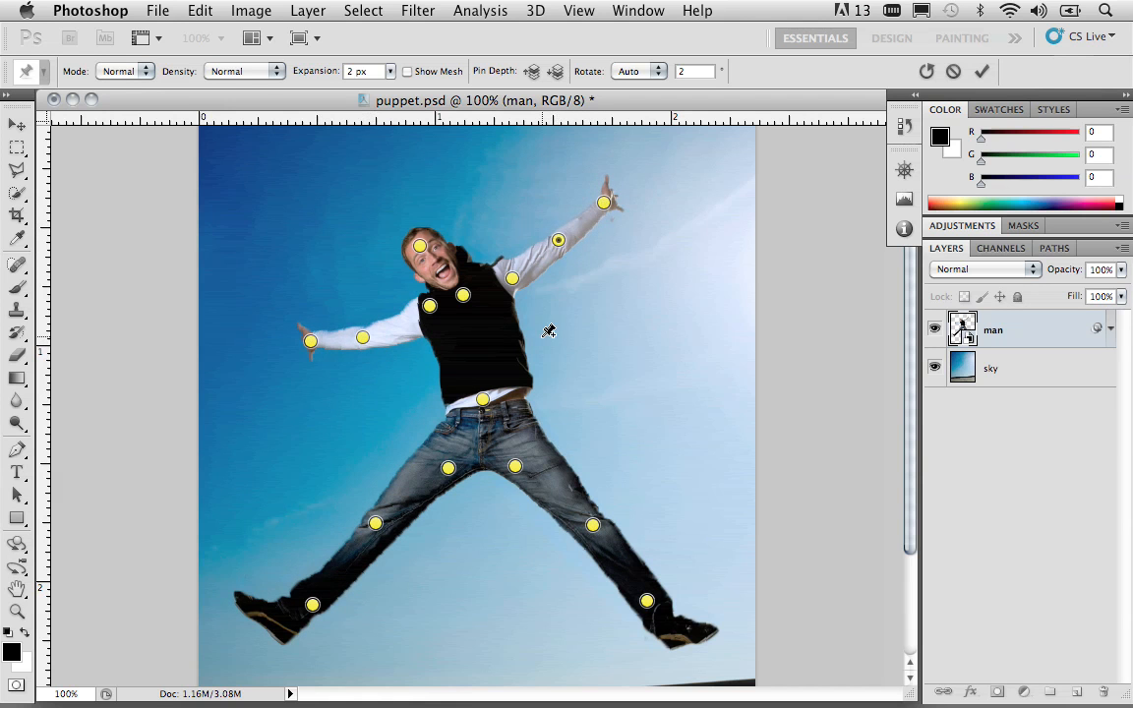
Add a pin at each side of the waist and nudge both inward to slim the waistline
{"action": "left_click", "coordinate": [520, 396]}
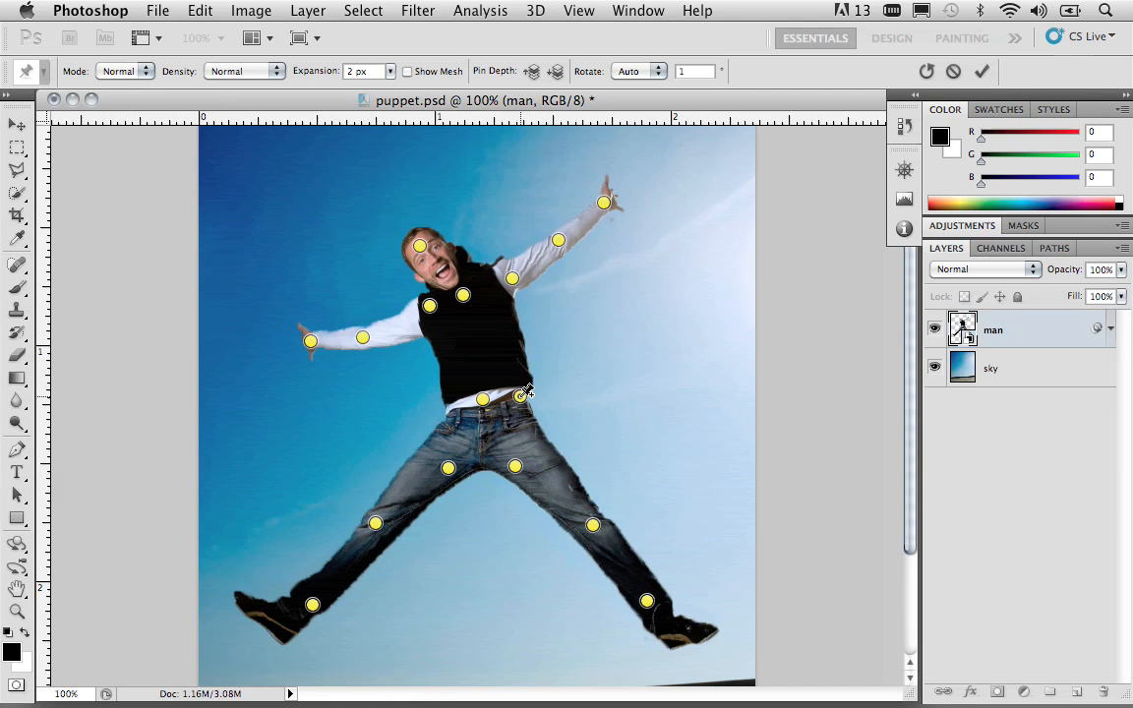
{"action": "left_click", "coordinate": [448, 410]}
{"action": "left_click_drag", "start_coordinate": [450, 414], "coordinate": [455, 413]}
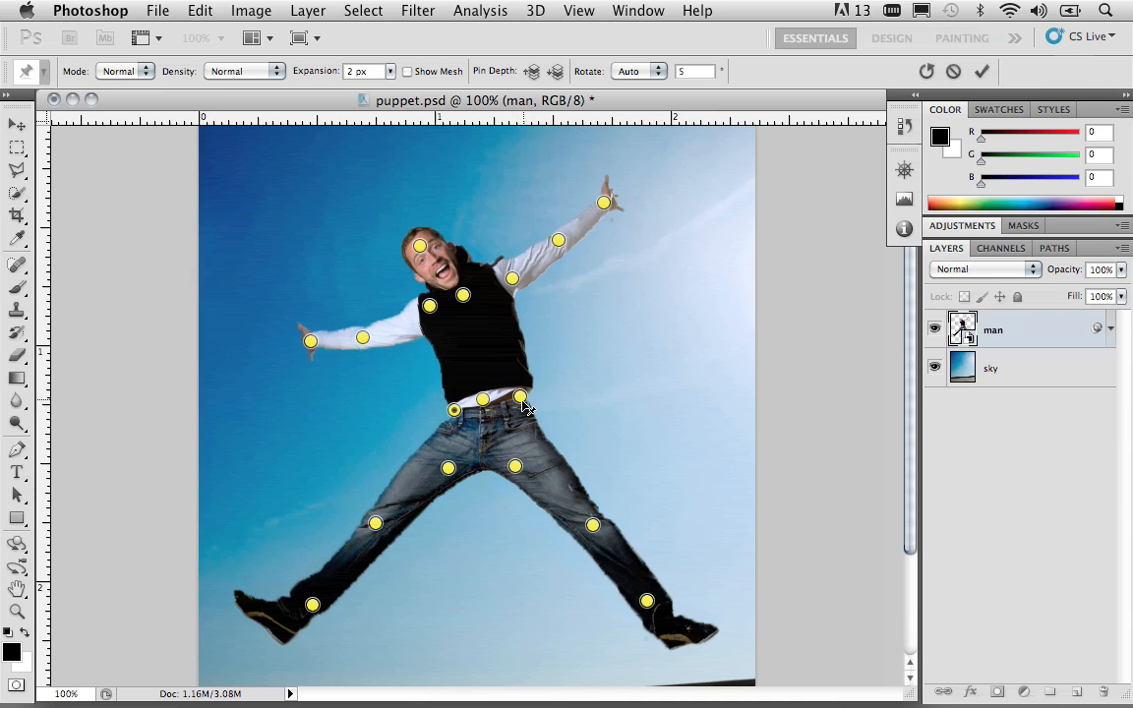
{"action": "left_click_drag", "start_coordinate": [522, 398], "coordinate": [518, 405]}
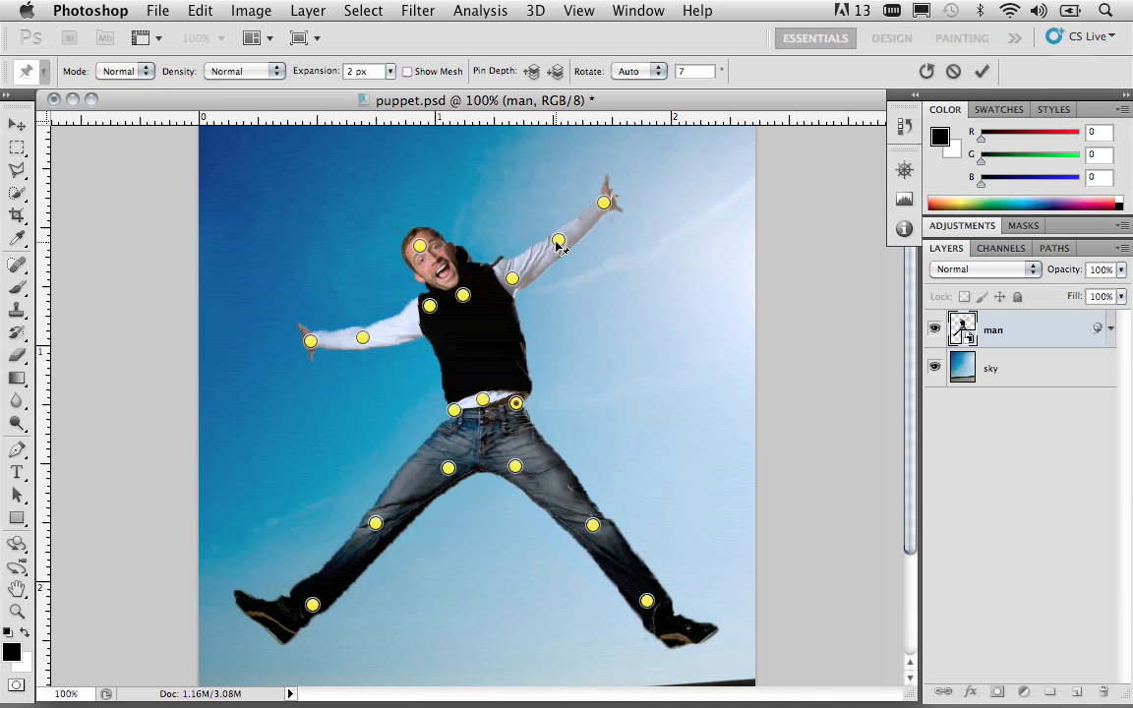
Rotate the elbow pin on the image-right arm to a fixed 20° and apply the Puppet Warp
{"action": "key", "text": "alt"}
{"action": "left_click", "coordinate": [558, 239]}
{"action": "left_click_drag", "start_coordinate": [574, 239], "coordinate": [560, 243]}
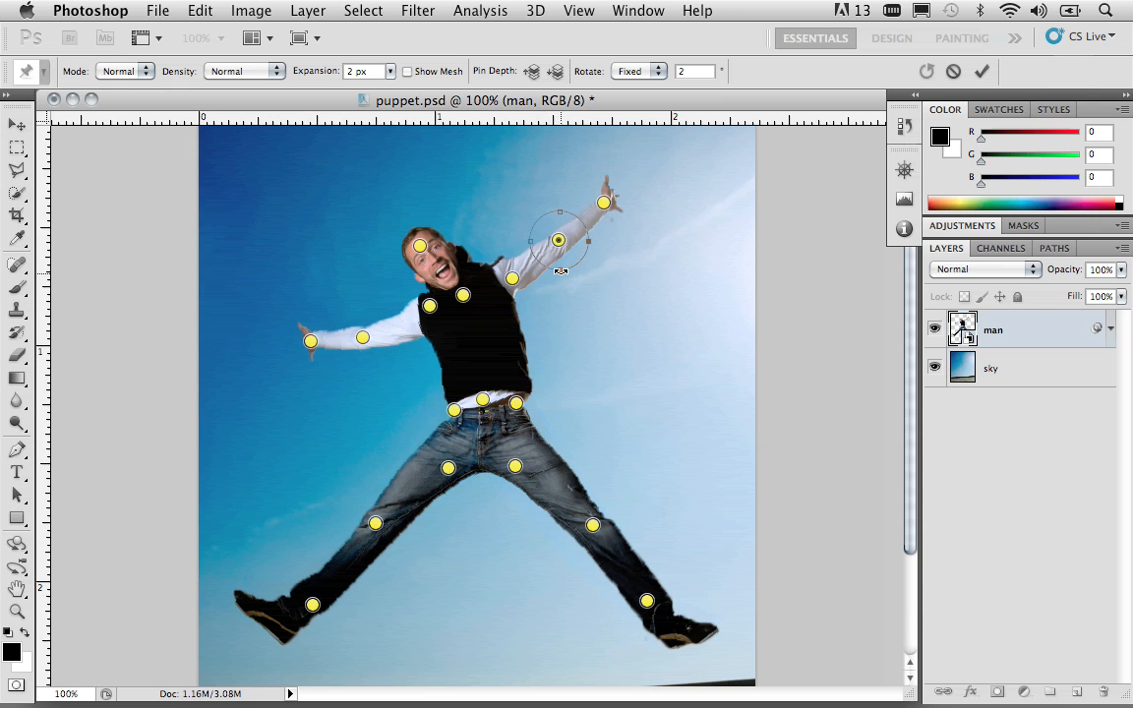
{"action": "mouse_move", "coordinate": [561, 270]}
{"action": "left_mouse_down"}
{"action": "mouse_move", "coordinate": [587, 255]}
{"action": "mouse_move", "coordinate": [558, 274]}
{"action": "mouse_move", "coordinate": [588, 264]}
{"action": "mouse_move", "coordinate": [567, 278]}
{"action": "left_mouse_up"}
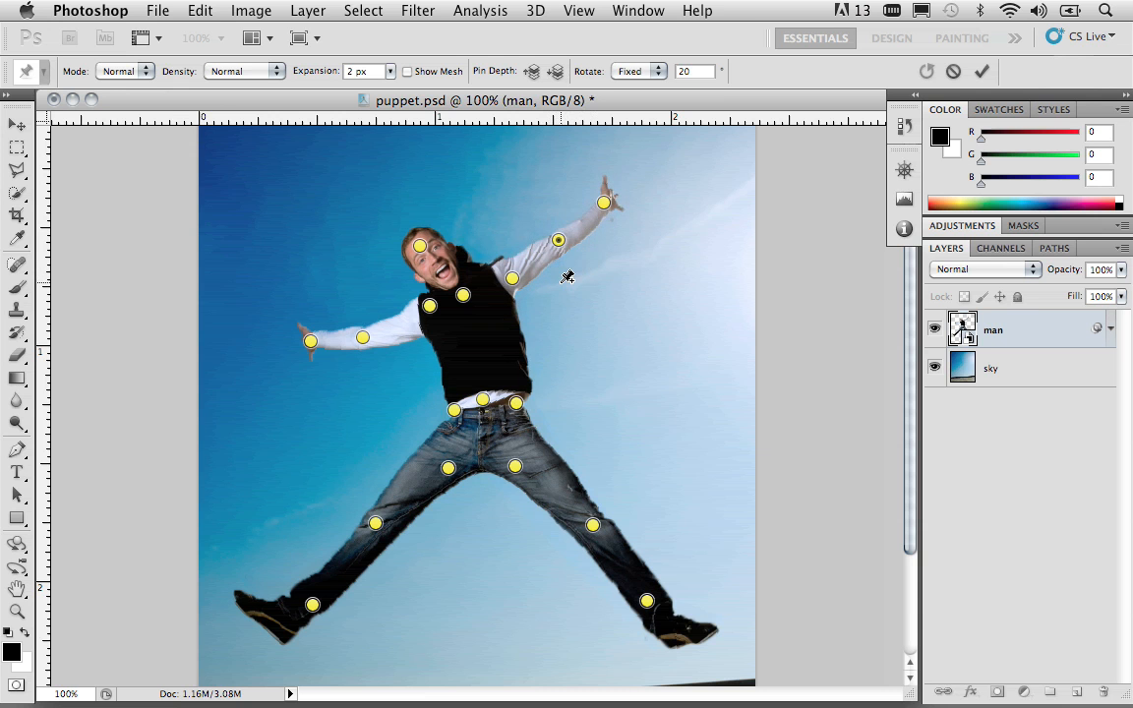
{"action": "left_click", "coordinate": [979, 72]}
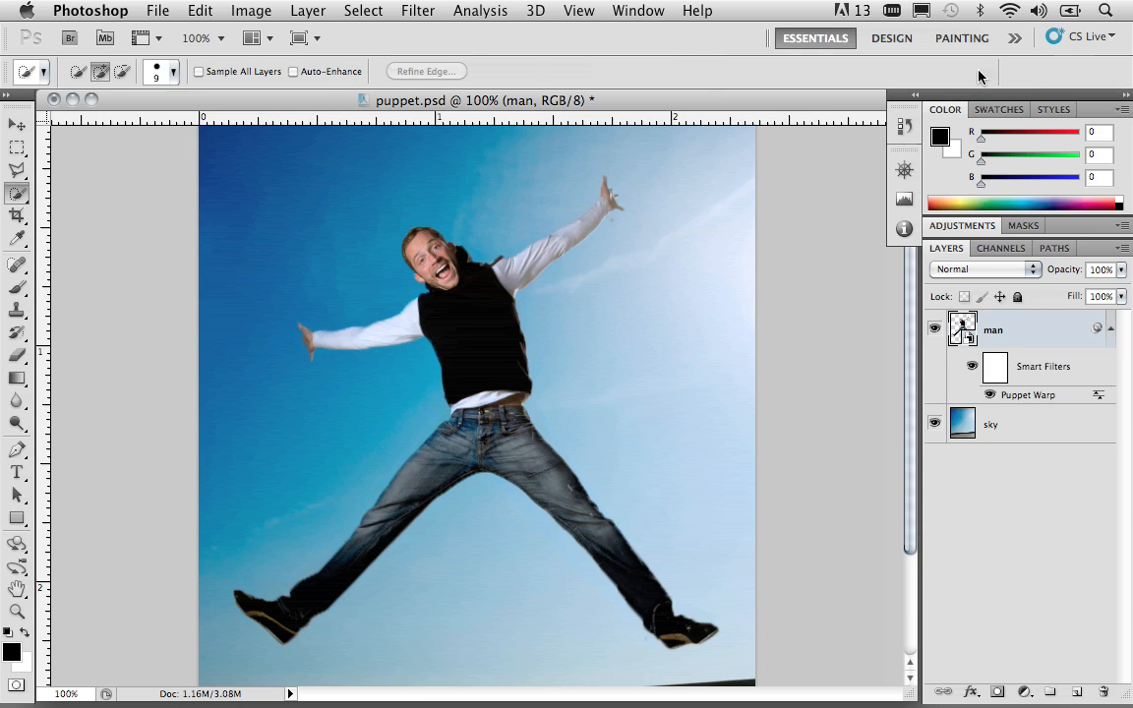
Turn the Puppet Warp smart filter off and on to compare the pose, and select its filter mask
{"action": "left_click", "coordinate": [990, 397]}
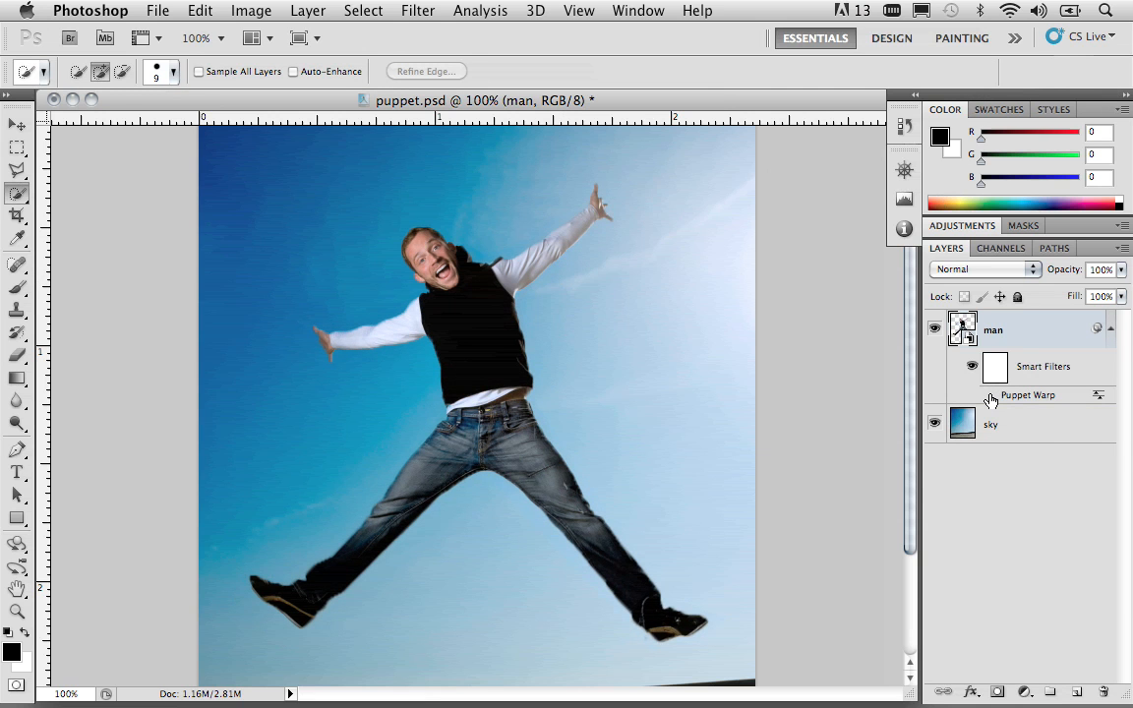
{"action": "left_click", "coordinate": [990, 396]}
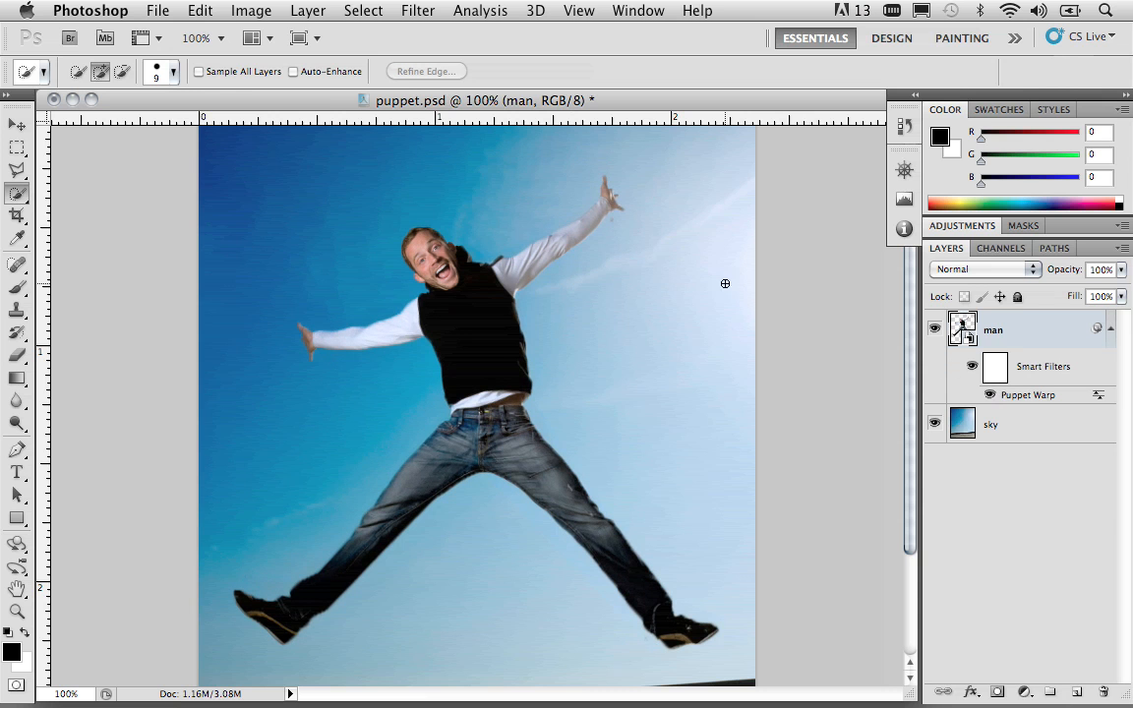
{"action": "left_click", "coordinate": [995, 369]}
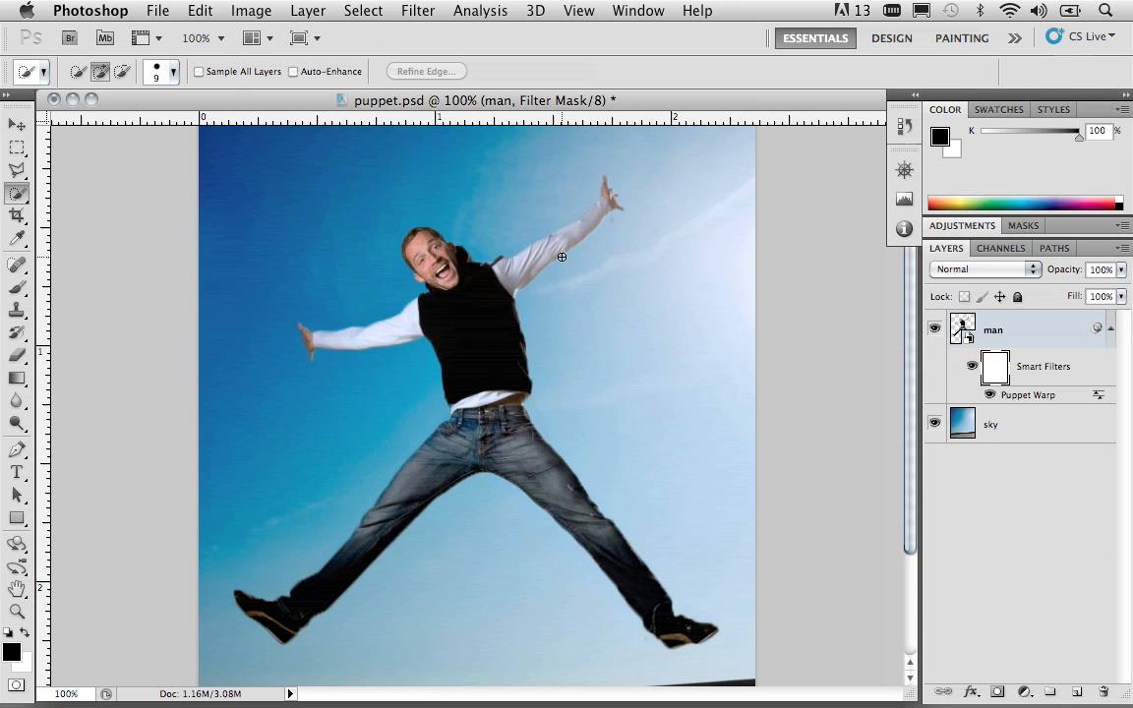
Reopen the Puppet Warp smart filter, hide and show its pins to inspect the pose, and apply the warp again
{"action": "double_click", "coordinate": [1028, 394]}
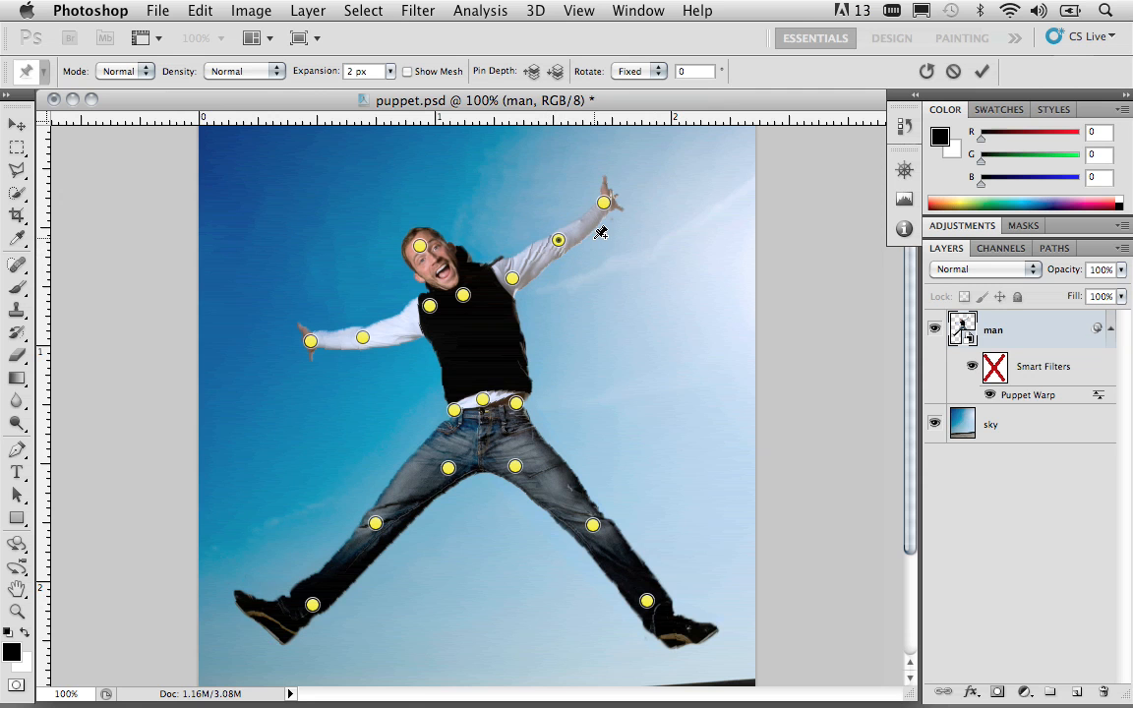
{"action": "key", "text": "h"}
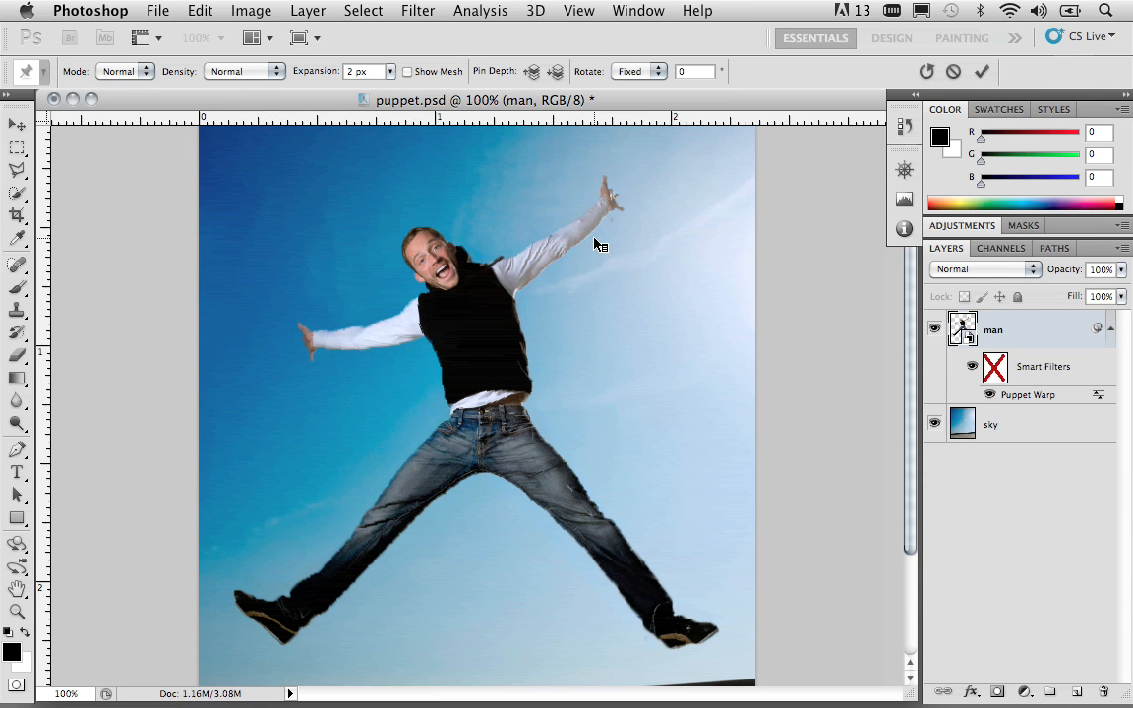
{"action": "key", "text": "h"}
{"action": "key", "text": "h"}
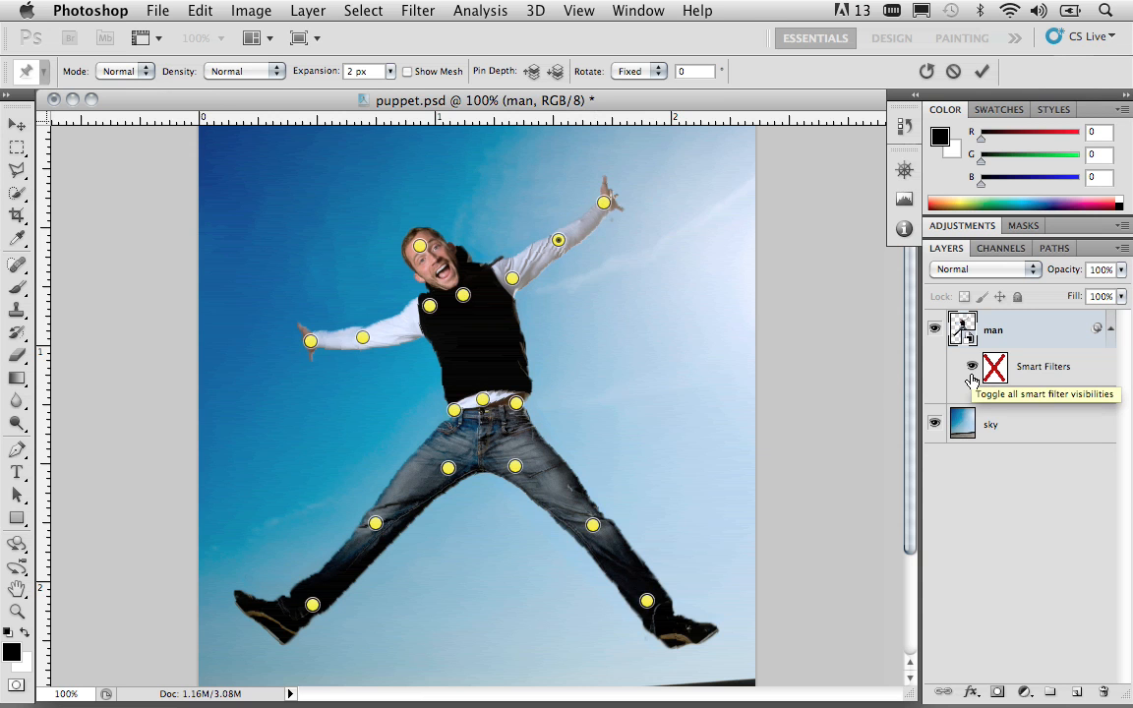
{"action": "left_click", "coordinate": [981, 70]}
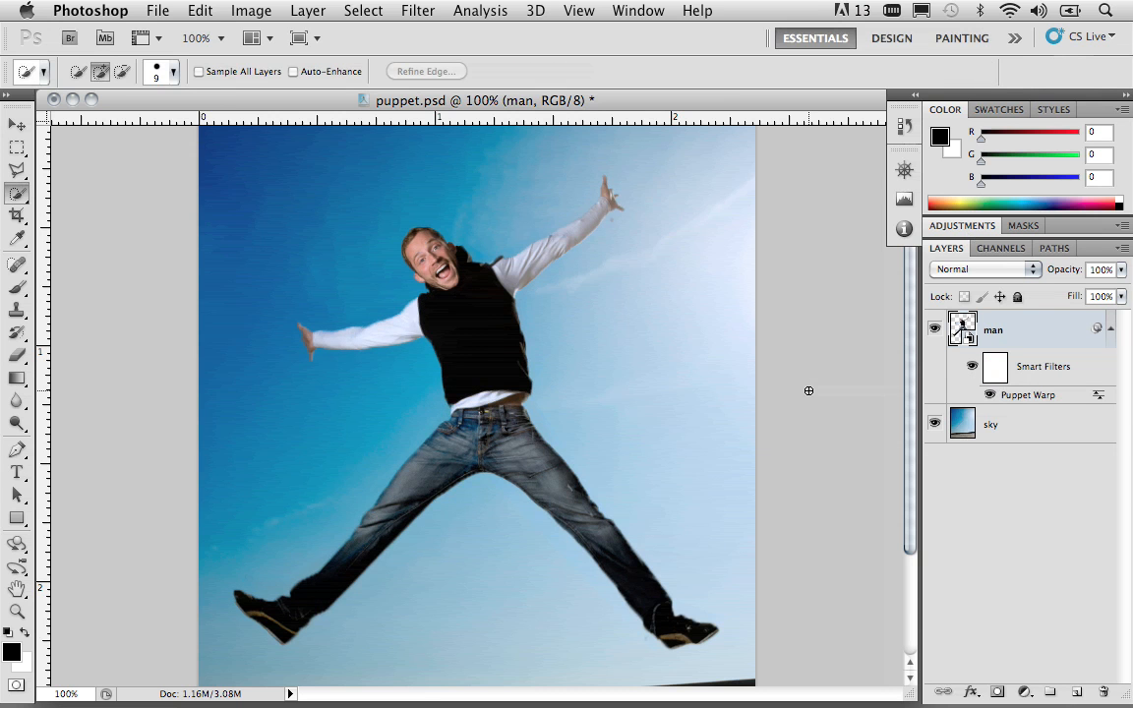